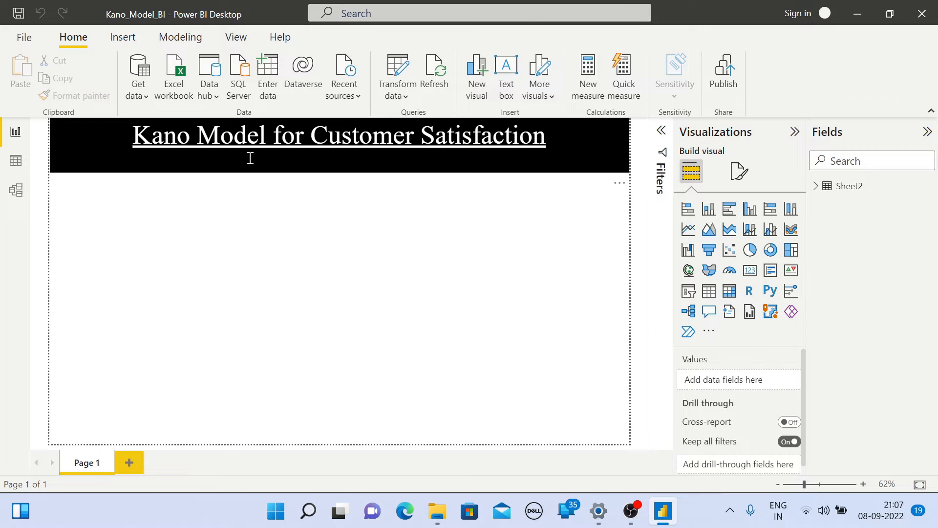
Insert a table visual with the Sheet2 fields Features, Improvement and Satisfation as its columns
{"action": "left_click", "coordinate": [815, 185]}
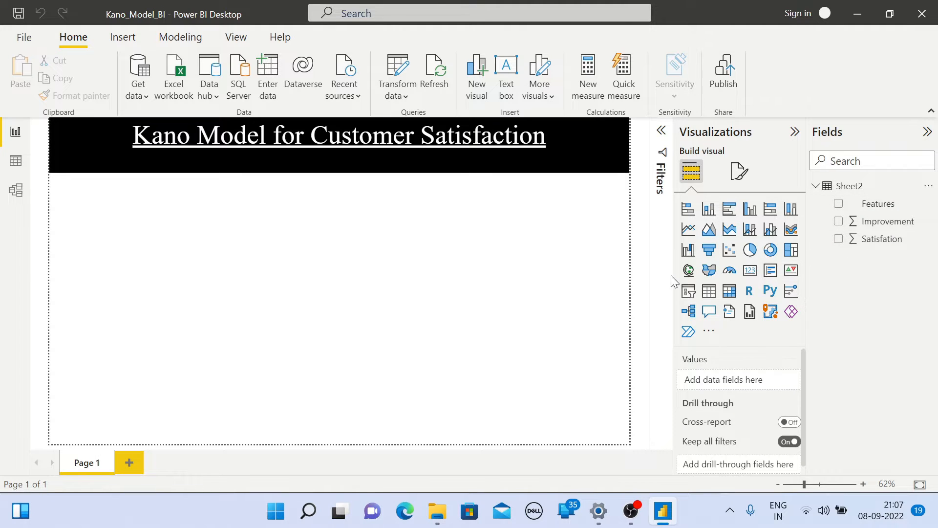
{"action": "left_click", "coordinate": [709, 293]}
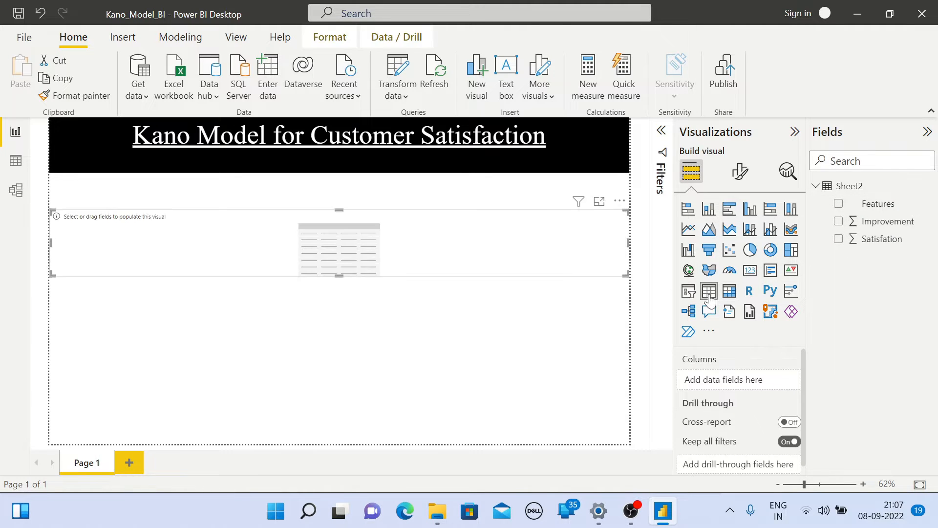
{"action": "left_click", "coordinate": [629, 241]}
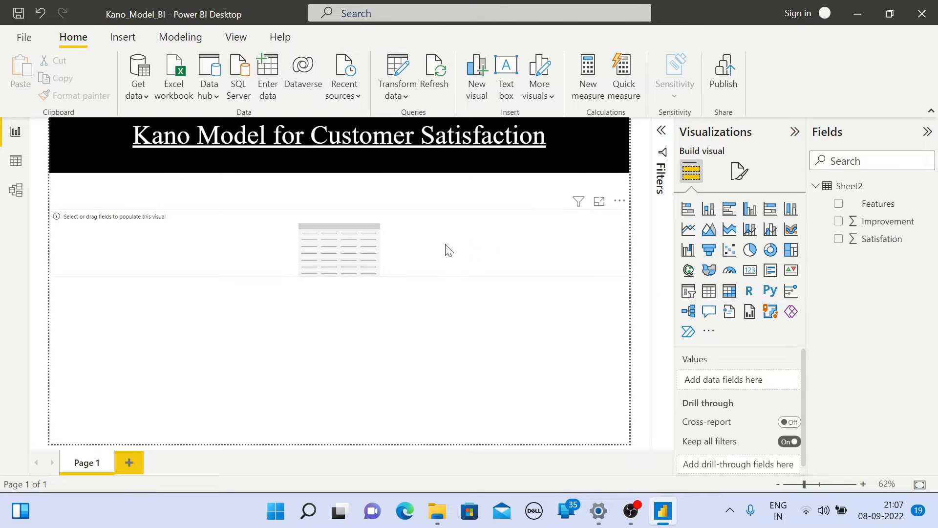
{"action": "left_click", "coordinate": [505, 255]}
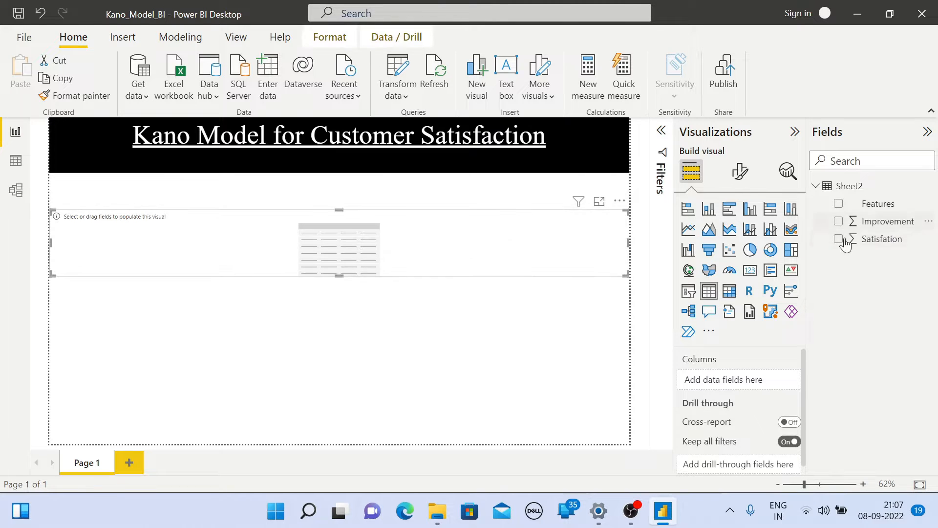
{"action": "left_click_drag", "start_coordinate": [875, 214], "coordinate": [743, 379]}
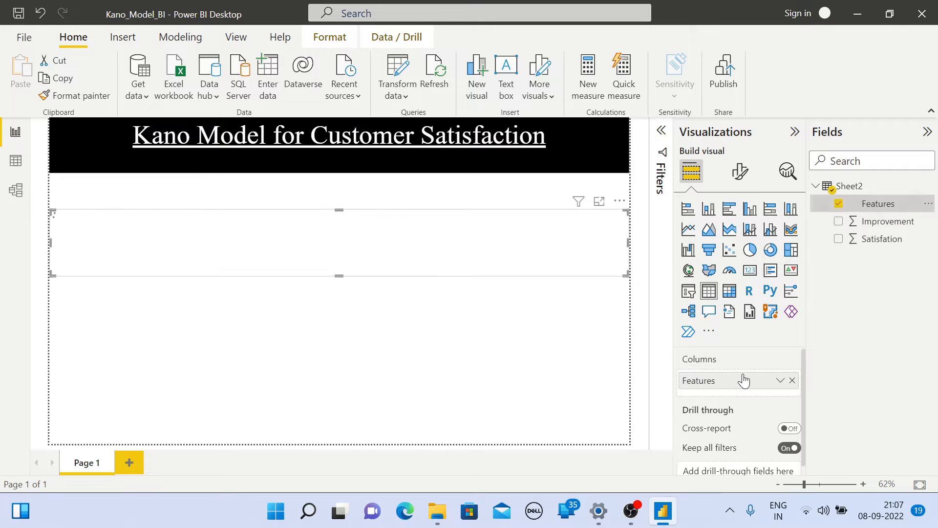
{"action": "left_click_drag", "start_coordinate": [879, 221], "coordinate": [758, 389]}
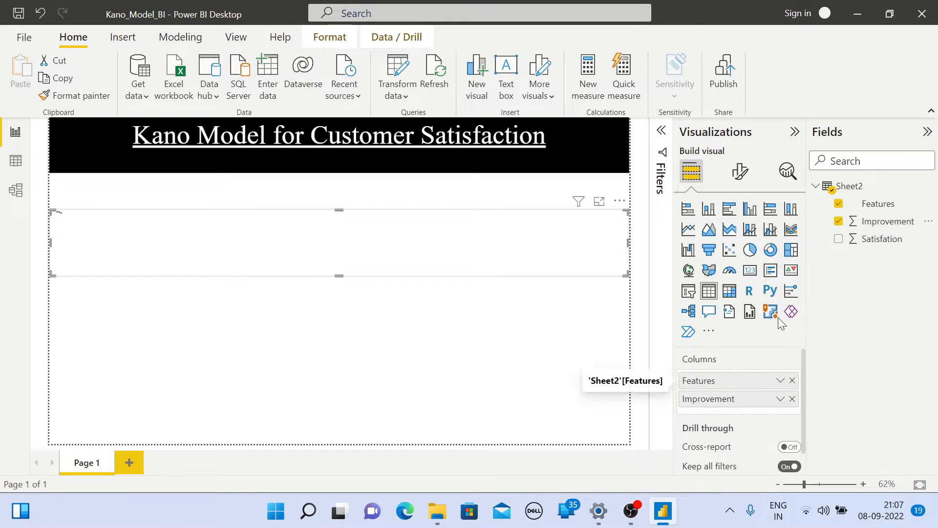
{"action": "left_click_drag", "start_coordinate": [890, 238], "coordinate": [758, 412]}
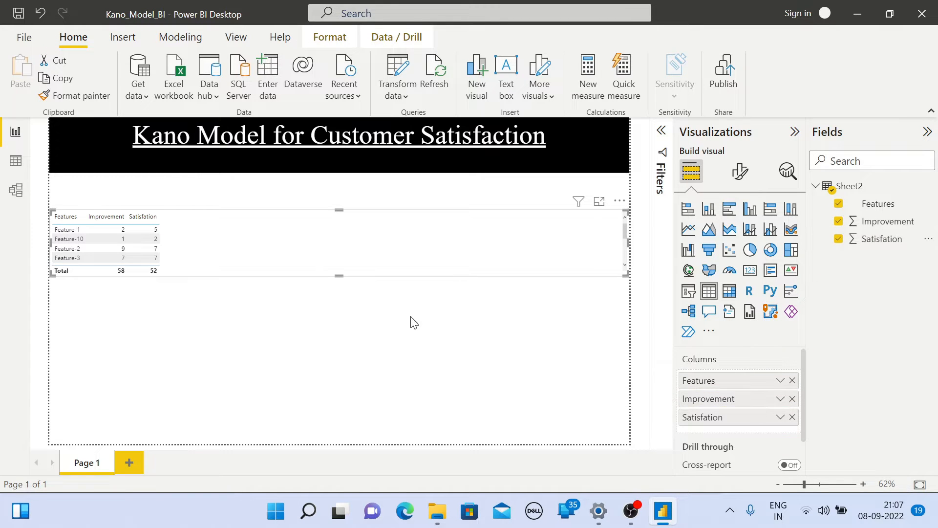
Resize the table so all feature rows and the total fit in a narrow block just below the title banner
{"action": "left_click_drag", "start_coordinate": [341, 291], "coordinate": [342, 352]}
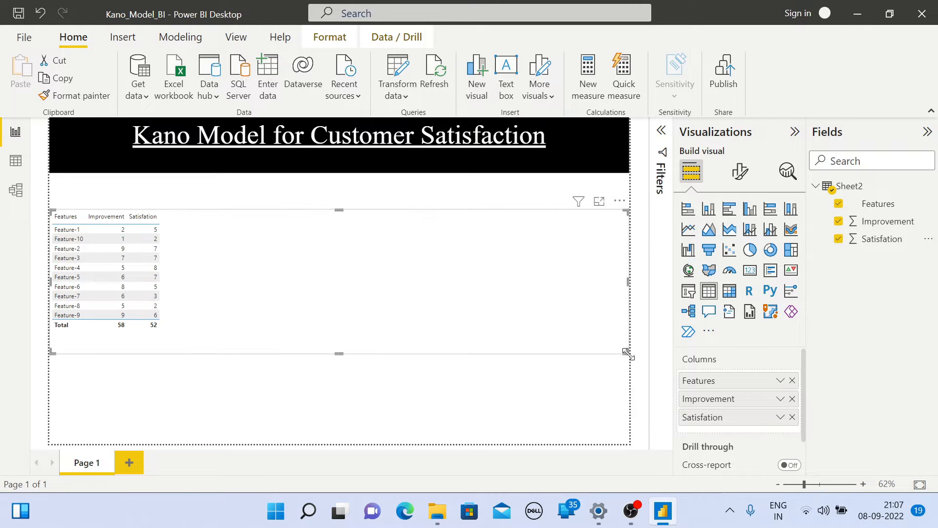
{"action": "left_click_drag", "start_coordinate": [626, 353], "coordinate": [177, 334]}
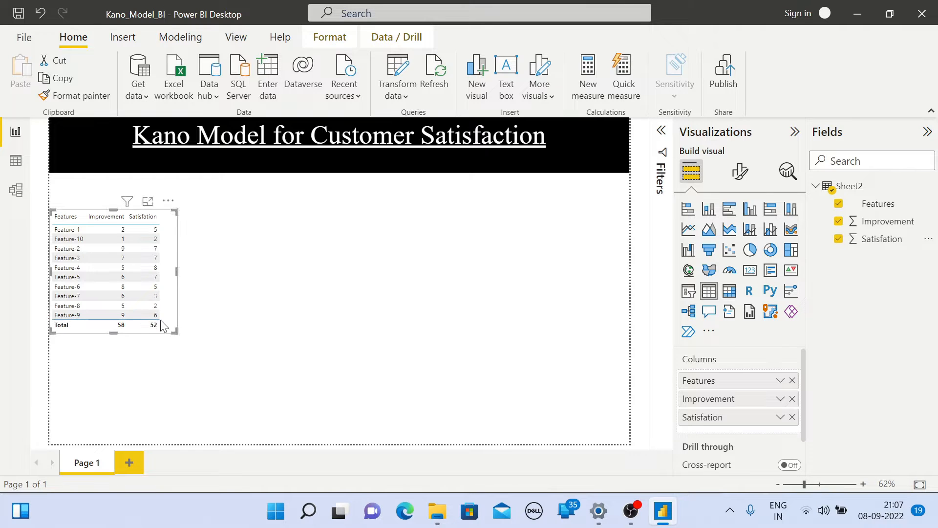
{"action": "left_click_drag", "start_coordinate": [112, 211], "coordinate": [112, 200]}
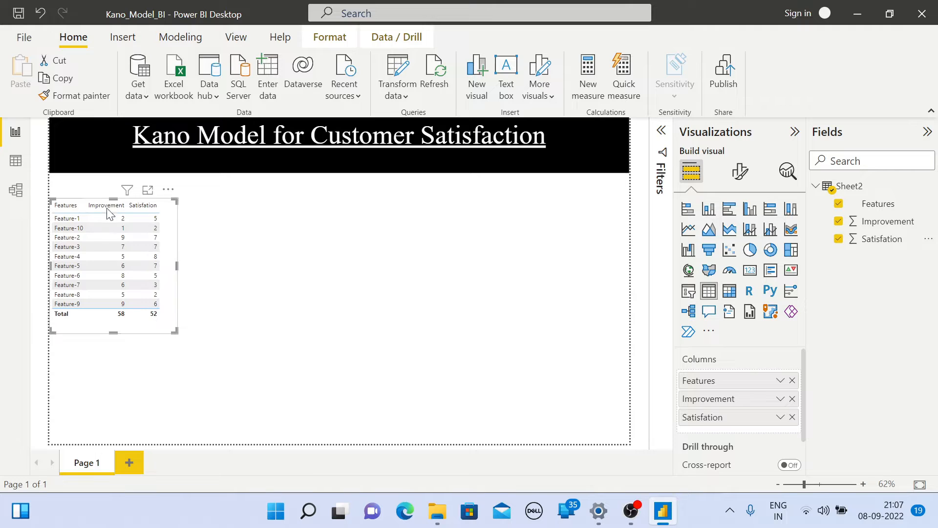
Add a scatter chart beside the table and enlarge it to fill the rest of the page
{"action": "left_click", "coordinate": [256, 292]}
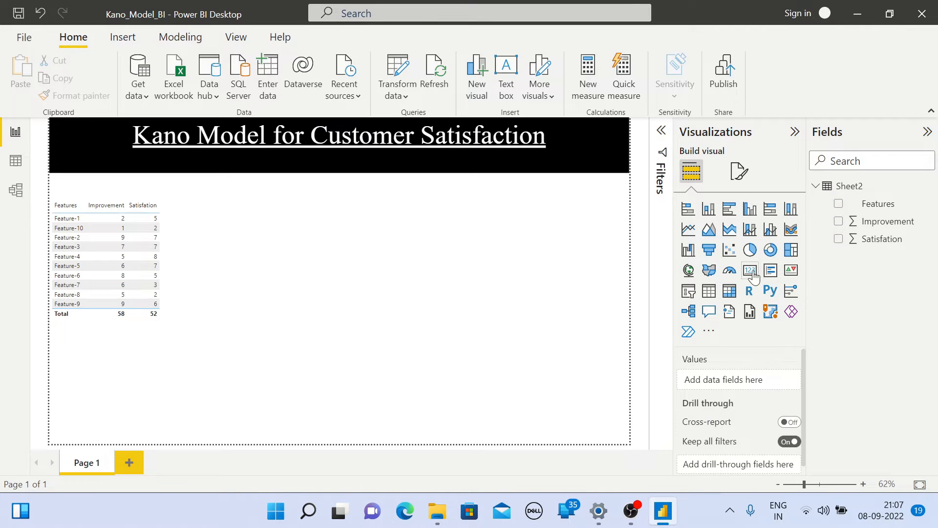
{"action": "left_click", "coordinate": [729, 250]}
{"action": "left_click_drag", "start_coordinate": [123, 365], "coordinate": [323, 222]}
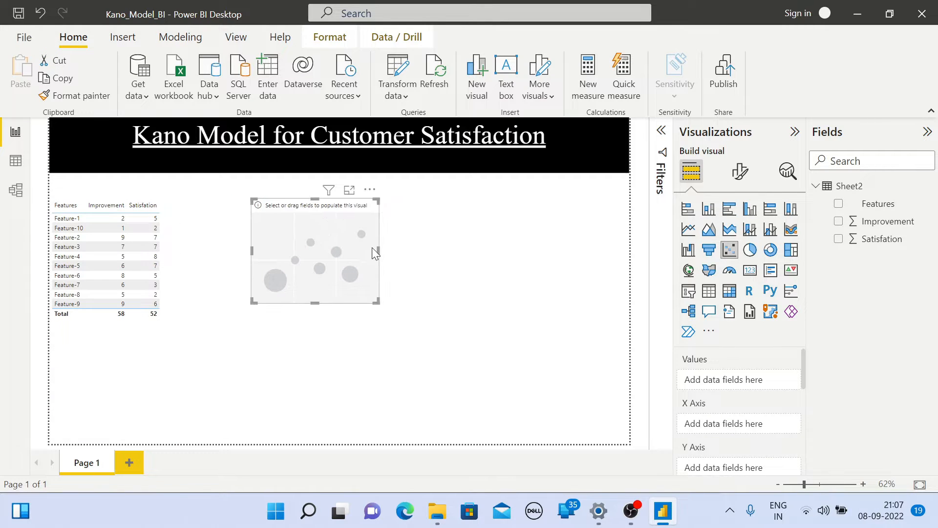
{"action": "left_click_drag", "start_coordinate": [376, 302], "coordinate": [626, 439]}
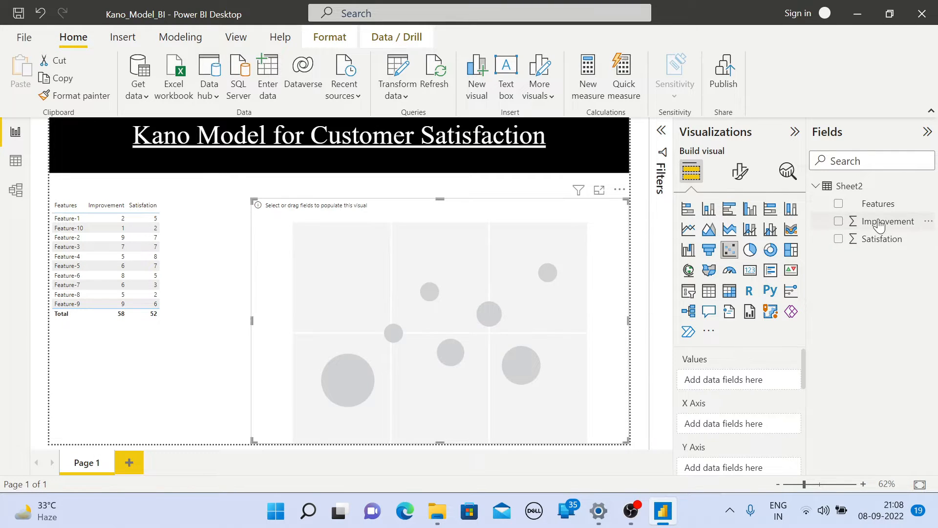
Assign Improvement to the scatter chart's X axis, Satisfation to its Y axis and Features to its values
{"action": "left_click_drag", "start_coordinate": [880, 224], "coordinate": [754, 428]}
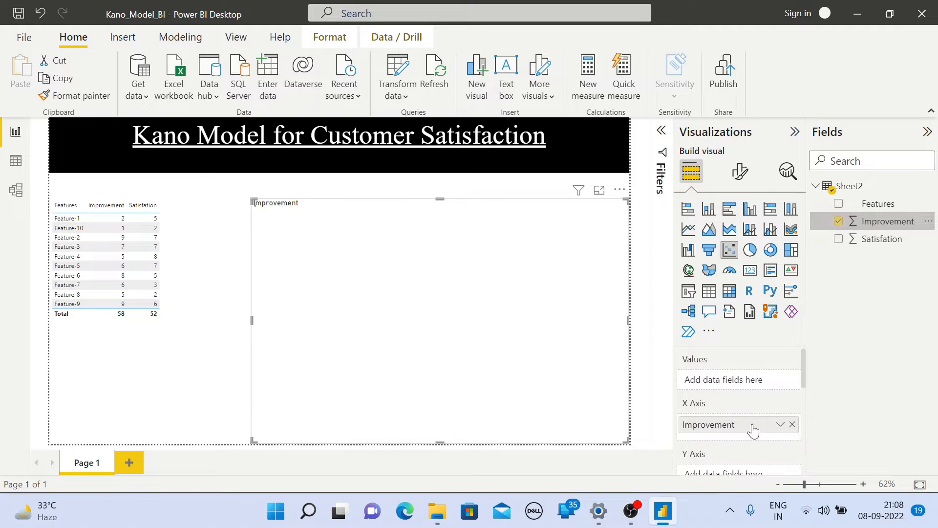
{"action": "left_click_drag", "start_coordinate": [876, 239], "coordinate": [748, 470]}
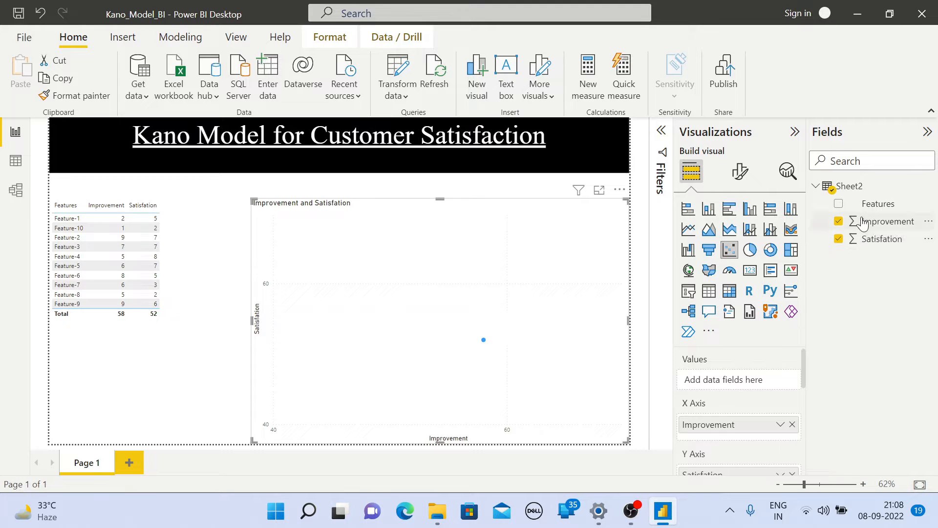
{"action": "left_click_drag", "start_coordinate": [873, 204], "coordinate": [766, 388]}
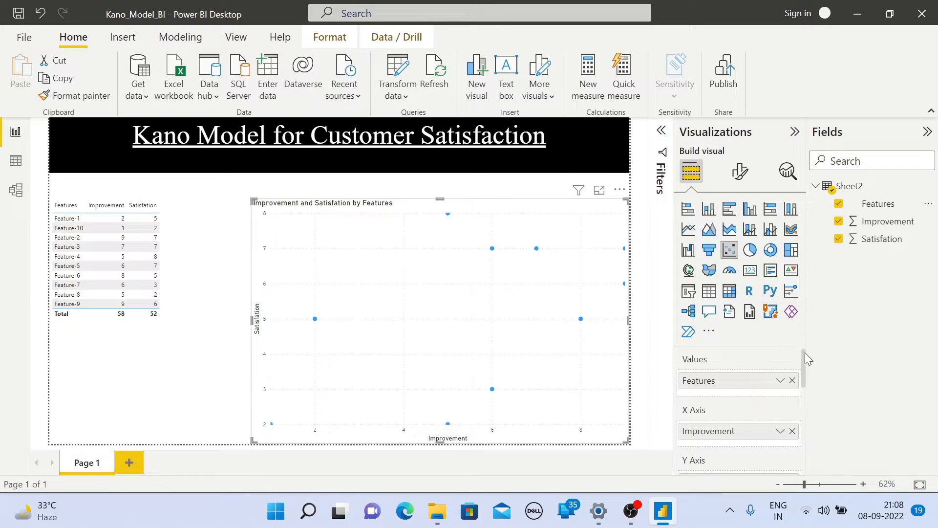
{"action": "mouse_move", "coordinate": [801, 356]}
{"action": "left_mouse_down"}
{"action": "mouse_move", "coordinate": [803, 379]}
{"action": "mouse_move", "coordinate": [807, 363]}
{"action": "left_mouse_up"}
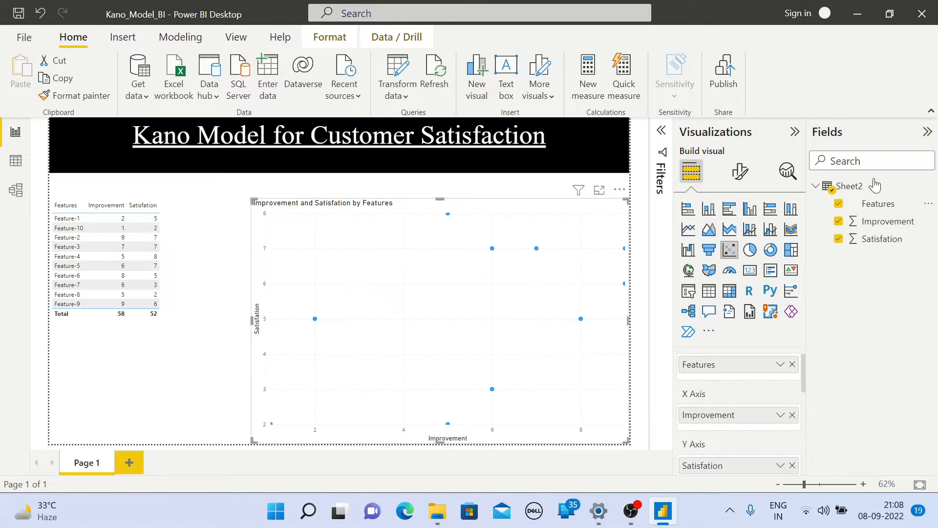
Turn off the scatter chart's horizontal and vertical gridlines
{"action": "left_click", "coordinate": [927, 132]}
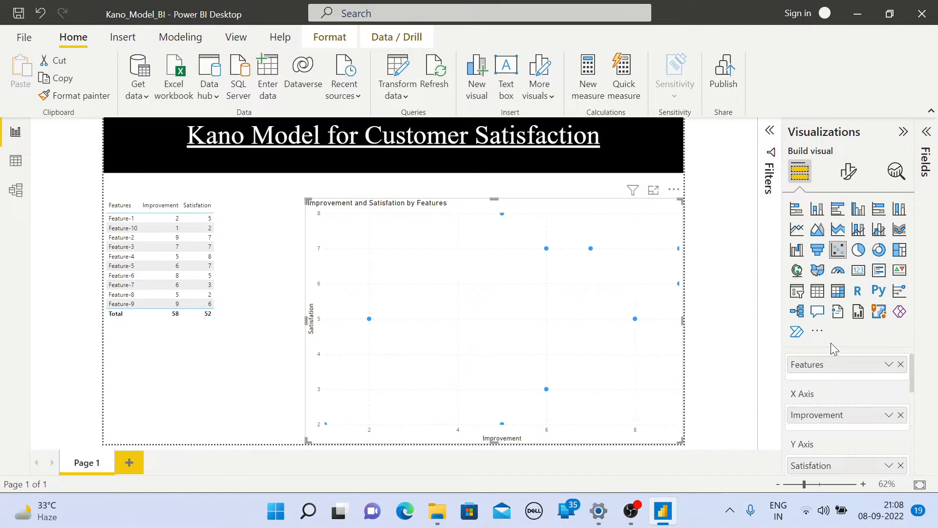
{"action": "left_click", "coordinate": [850, 168]}
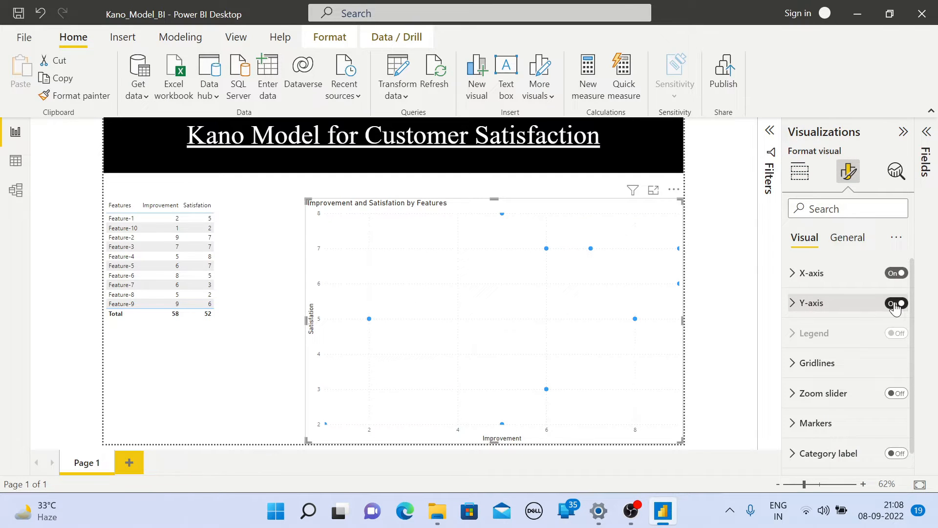
{"action": "left_click", "coordinate": [790, 364]}
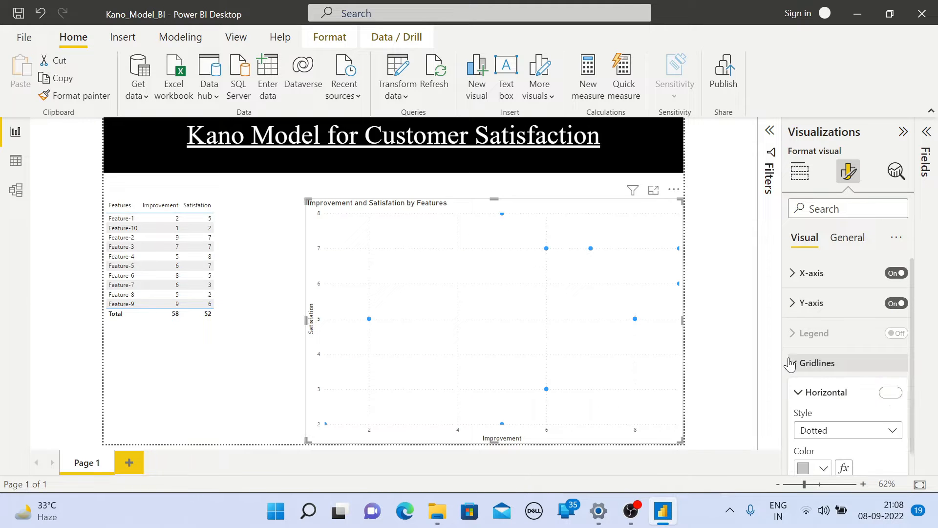
{"action": "left_click", "coordinate": [886, 395]}
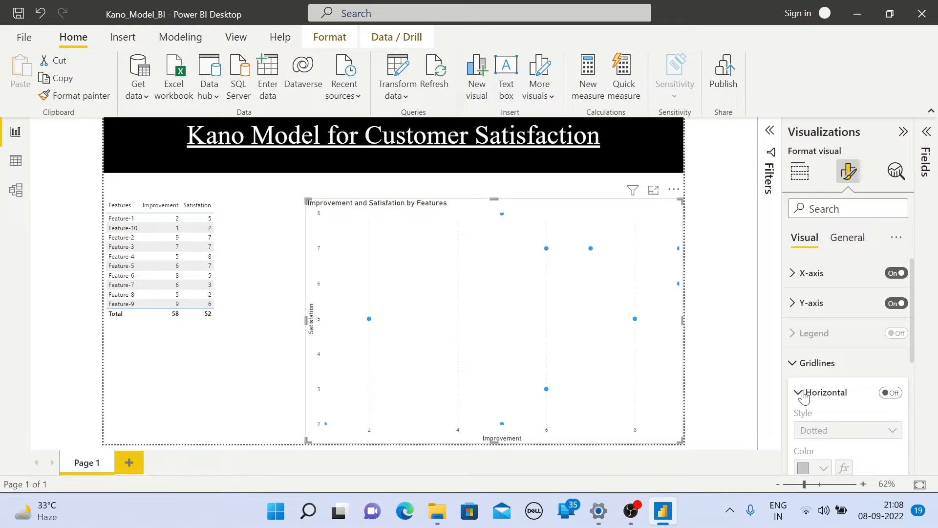
{"action": "scroll", "coordinate": [812, 395], "scroll_direction": "down", "scroll_amount": 3}
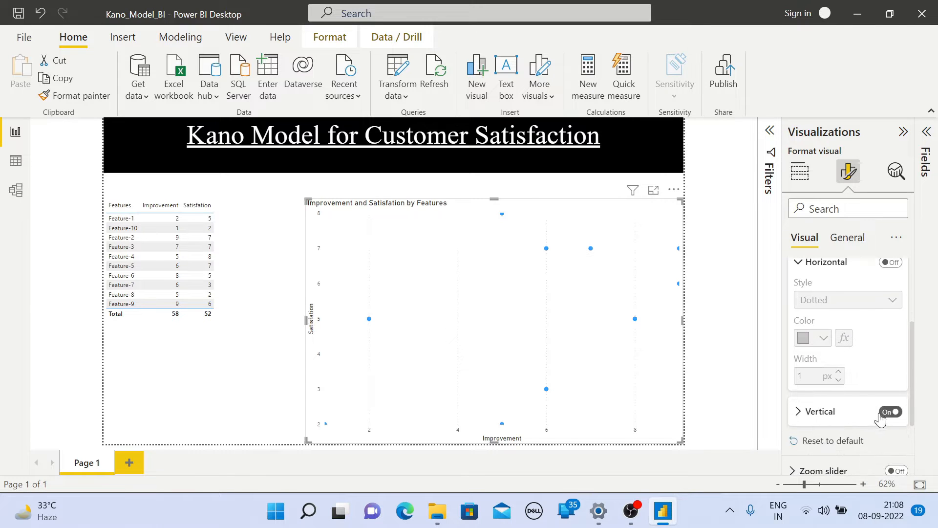
{"action": "left_click", "coordinate": [881, 413]}
{"action": "scroll", "coordinate": [803, 351], "scroll_direction": "up", "scroll_amount": 2}
{"action": "left_click", "coordinate": [799, 325]}
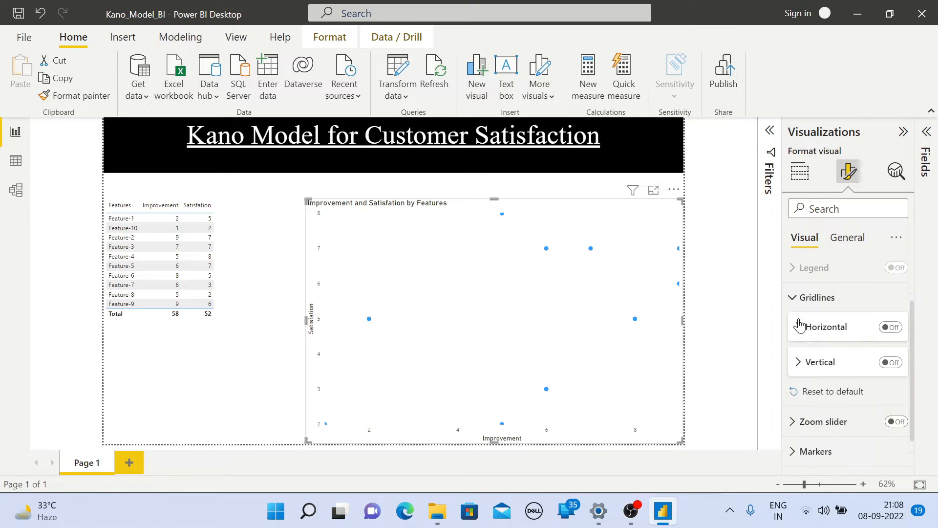
{"action": "left_click", "coordinate": [793, 299]}
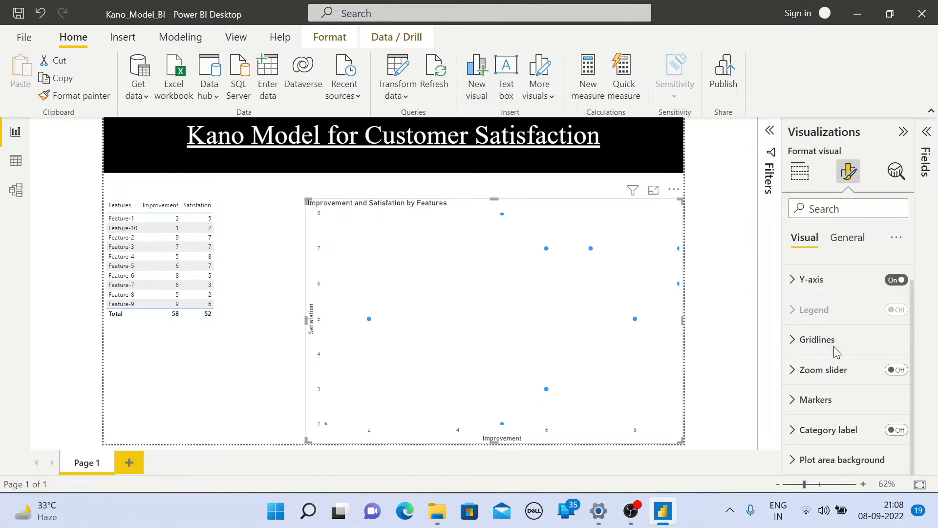
Set the scatter chart's X-axis range to a minimum of 0 and a maximum of 10
{"action": "scroll", "coordinate": [796, 297], "scroll_direction": "up", "scroll_amount": 1}
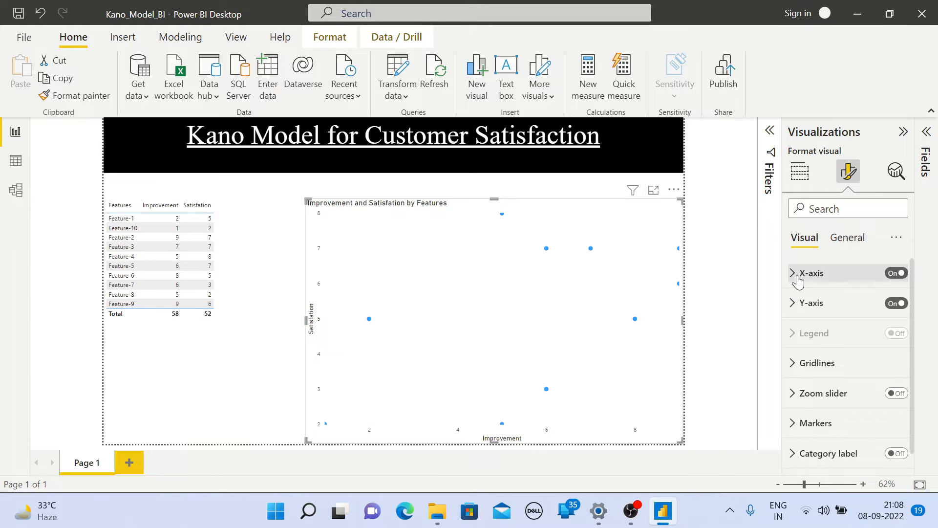
{"action": "left_click", "coordinate": [798, 277]}
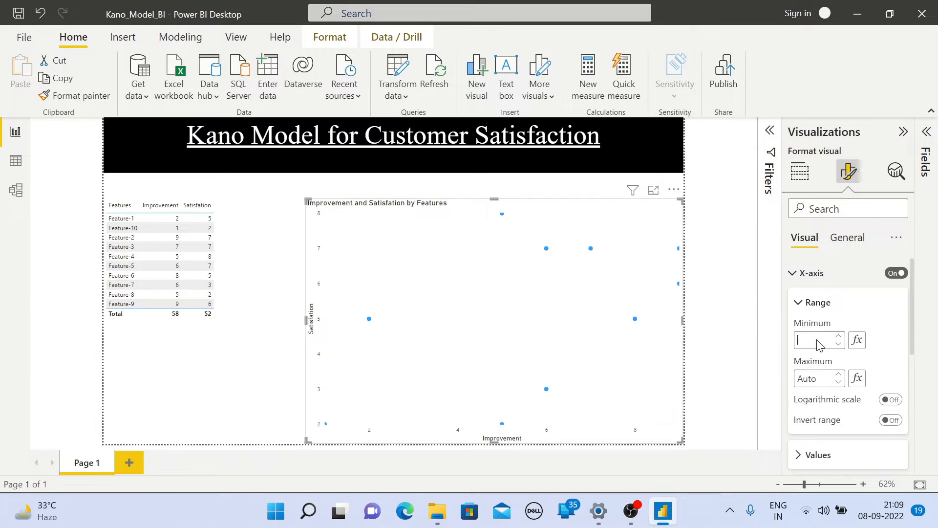
{"action": "type", "text": "0"}
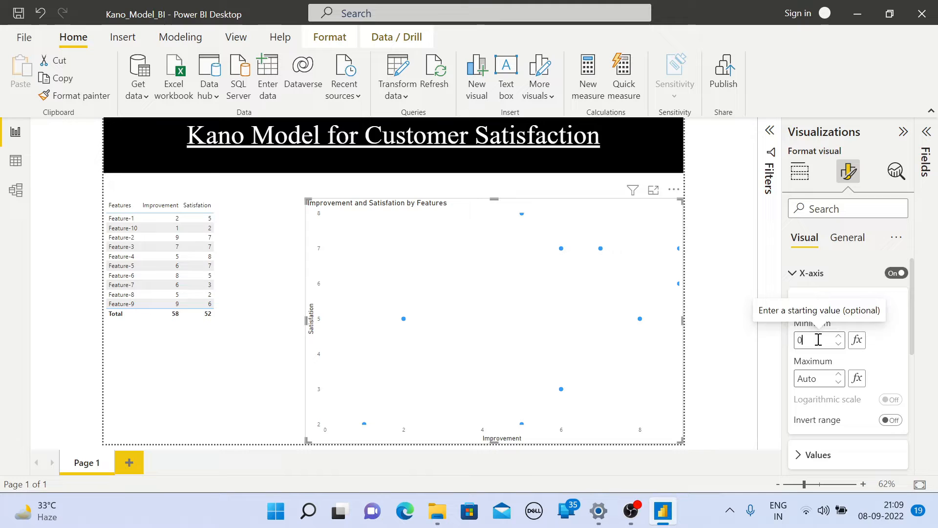
{"action": "left_click", "coordinate": [819, 378]}
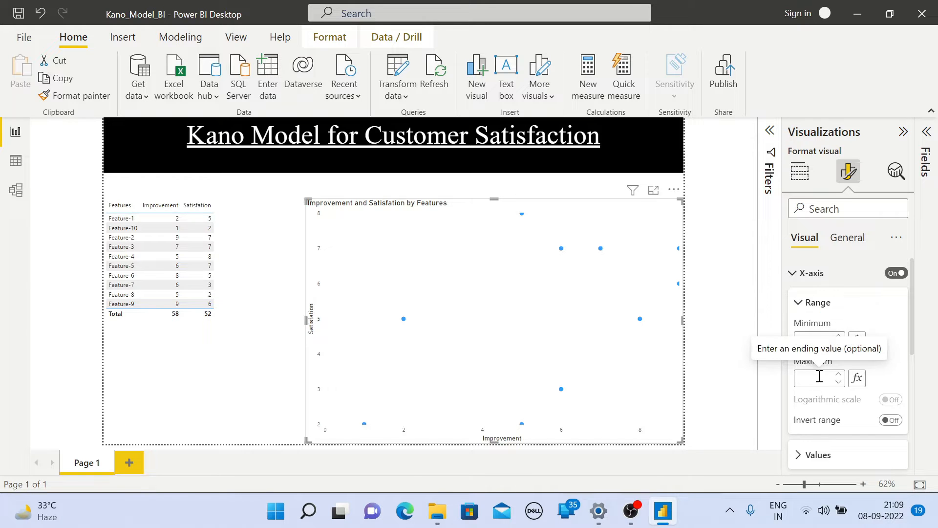
{"action": "type", "text": "10"}
{"action": "left_click", "coordinate": [799, 302]}
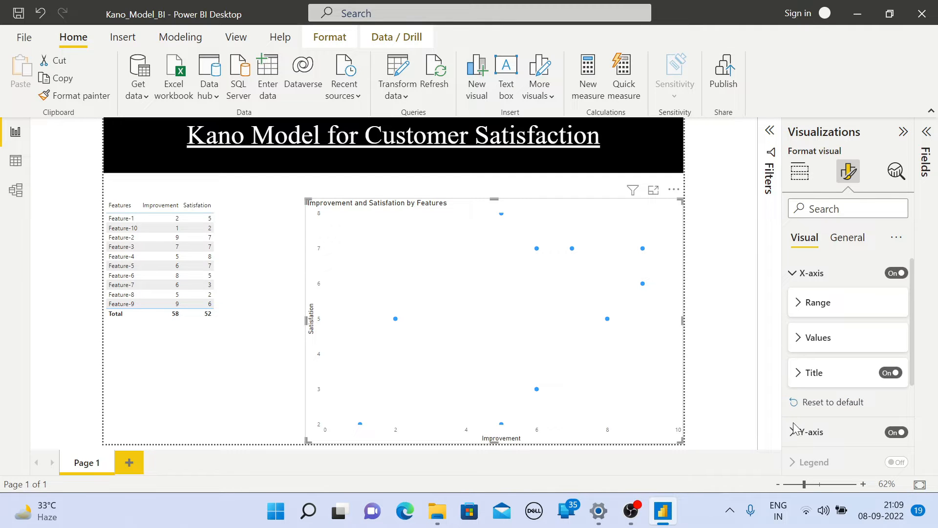
{"action": "left_click", "coordinate": [795, 280]}
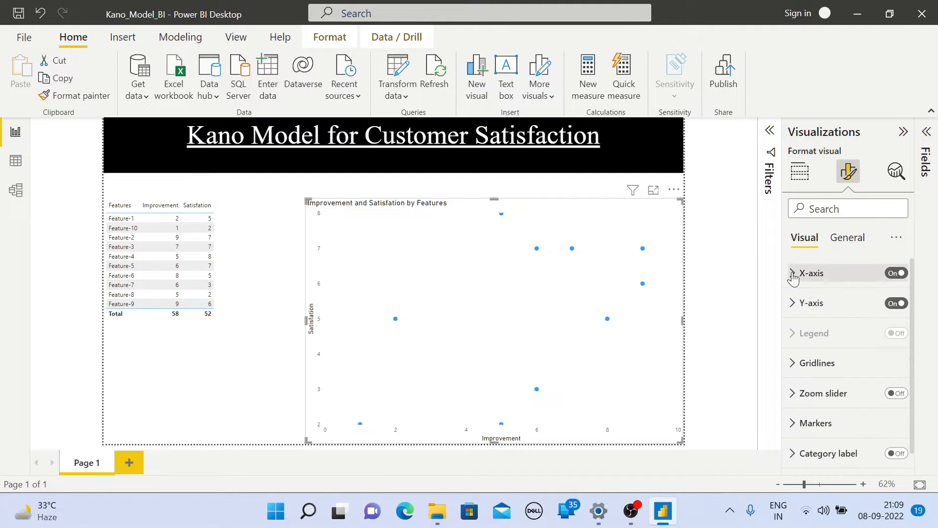
Set the scatter chart's Y-axis range to a minimum of 0 and a maximum of 10
{"action": "left_click", "coordinate": [792, 303]}
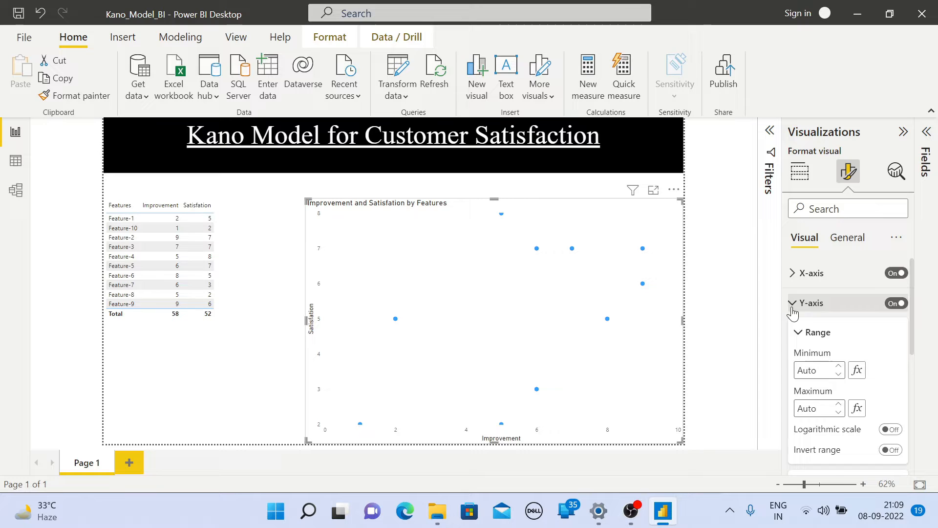
{"action": "left_click", "coordinate": [811, 369]}
{"action": "type", "text": "0"}
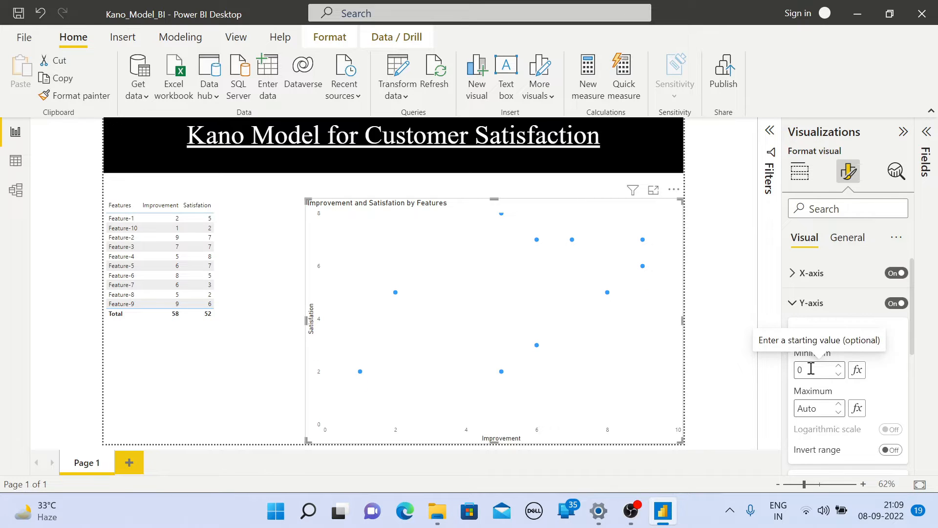
{"action": "left_click", "coordinate": [814, 411]}
{"action": "type", "text": "10"}
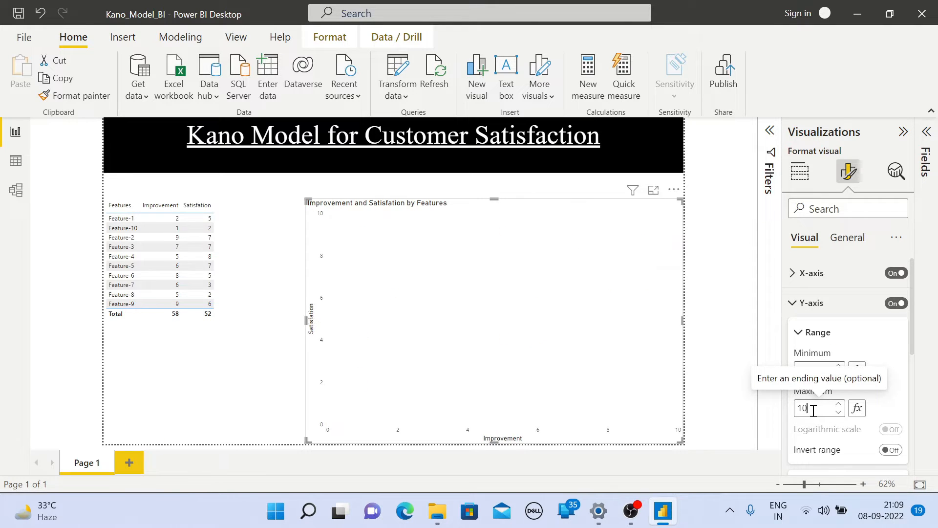
{"action": "left_click", "coordinate": [799, 334]}
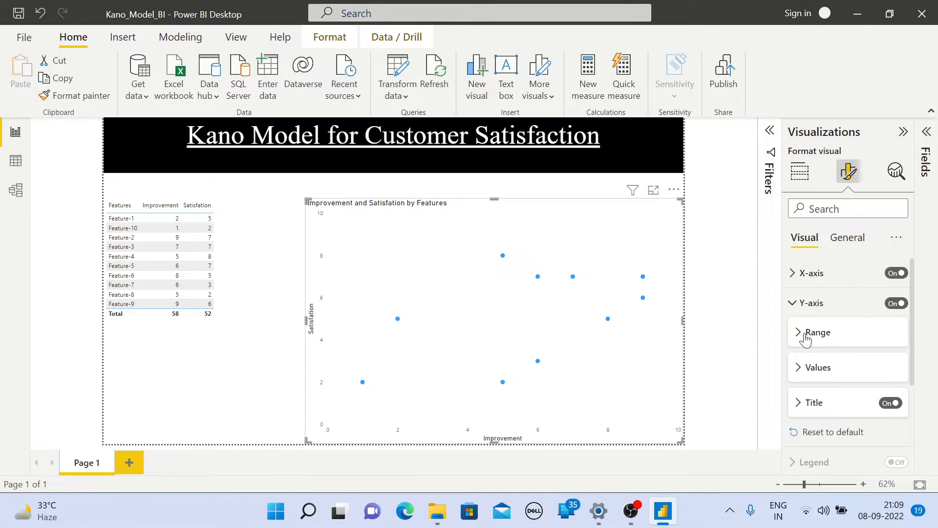
{"action": "left_click", "coordinate": [803, 370]}
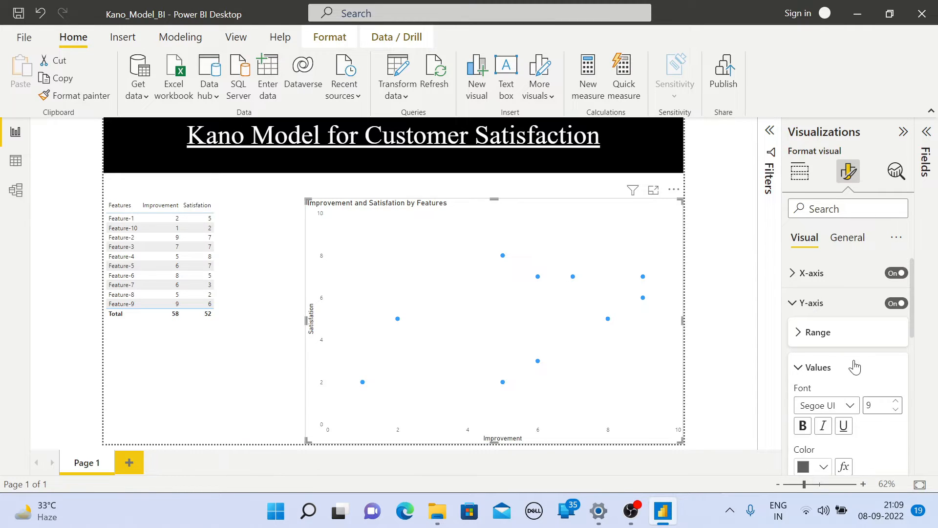
{"action": "scroll", "coordinate": [855, 367], "scroll_direction": "down", "scroll_amount": 3}
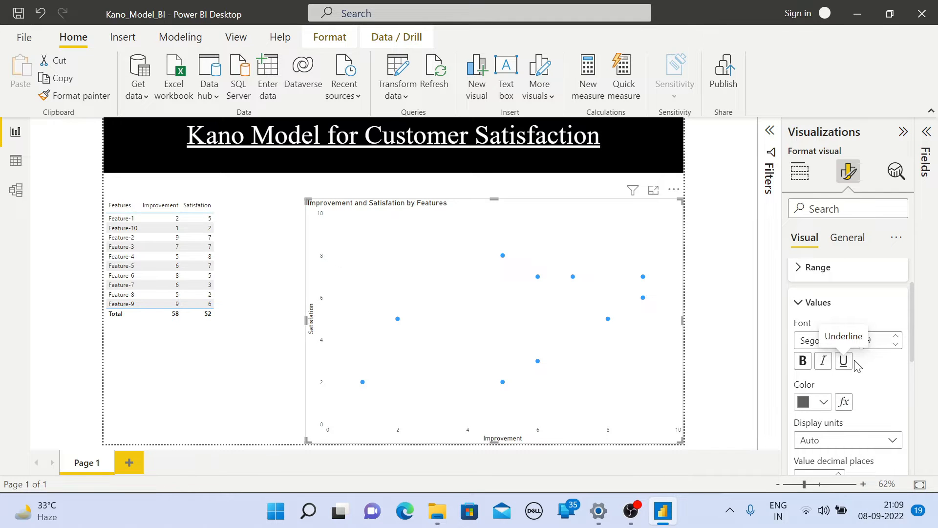
{"action": "scroll", "coordinate": [858, 366], "scroll_direction": "down", "scroll_amount": 3}
{"action": "scroll", "coordinate": [856, 366], "scroll_direction": "up", "scroll_amount": 5}
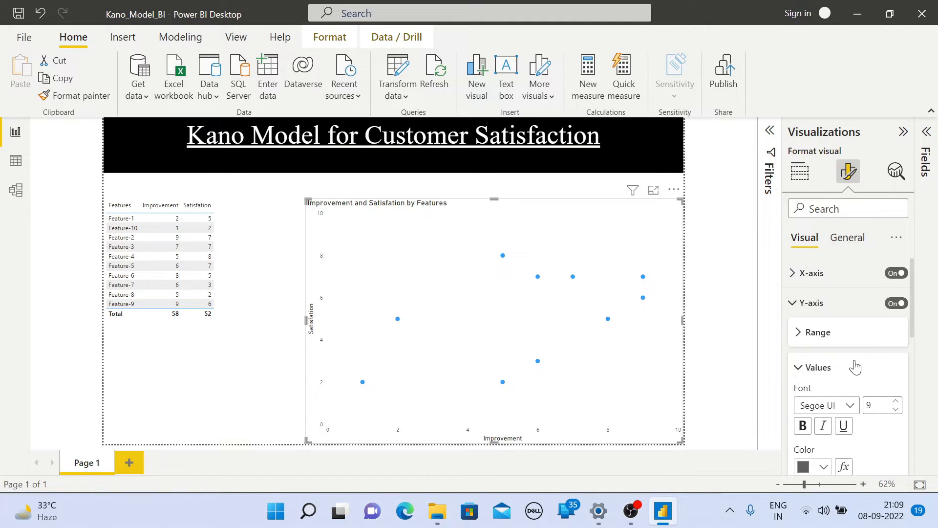
{"action": "left_click", "coordinate": [810, 369]}
Turn on category labels for the points of the scatter chart
{"action": "left_click", "coordinate": [793, 302]}
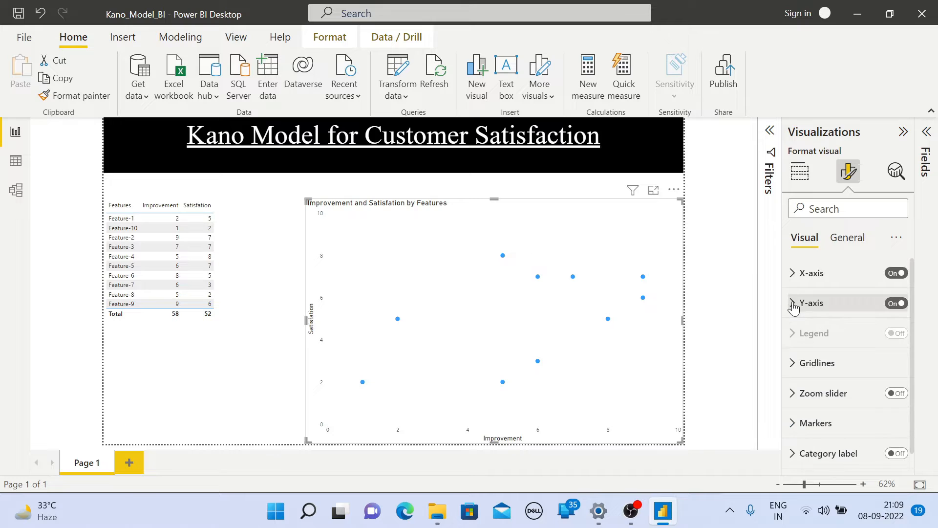
{"action": "scroll", "coordinate": [804, 411], "scroll_direction": "down", "scroll_amount": 1}
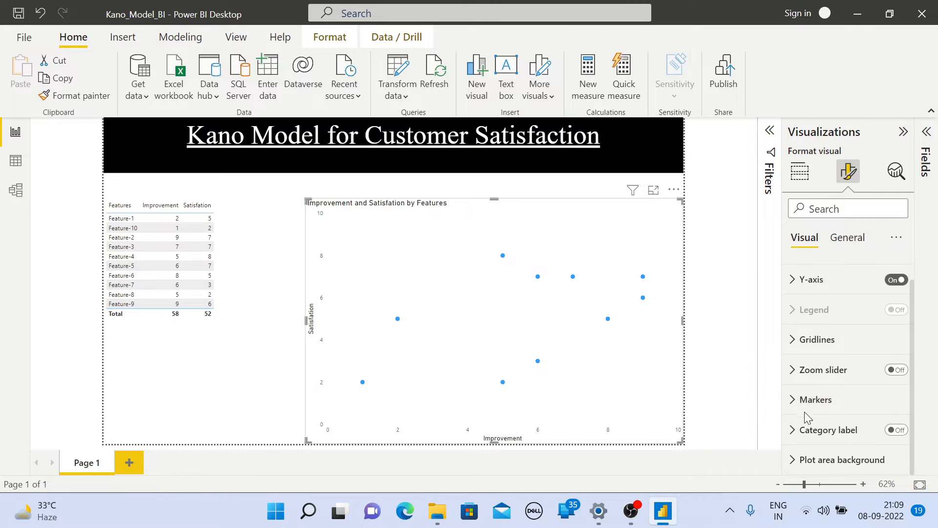
{"action": "left_click", "coordinate": [899, 431]}
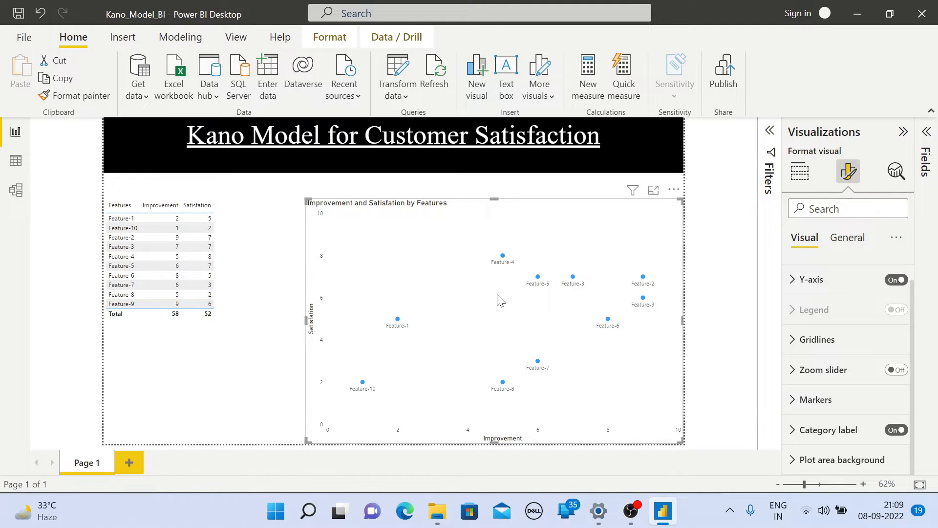
Turn off the scatter chart's X-axis and Y-axis values while keeping both axis titles on
{"action": "left_click", "coordinate": [847, 239]}
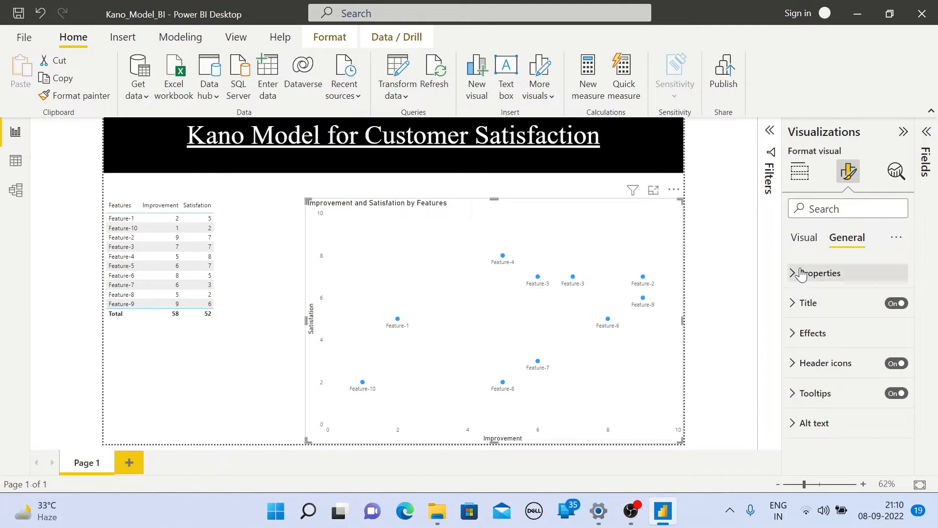
{"action": "left_click", "coordinate": [804, 240]}
{"action": "left_click", "coordinate": [891, 274]}
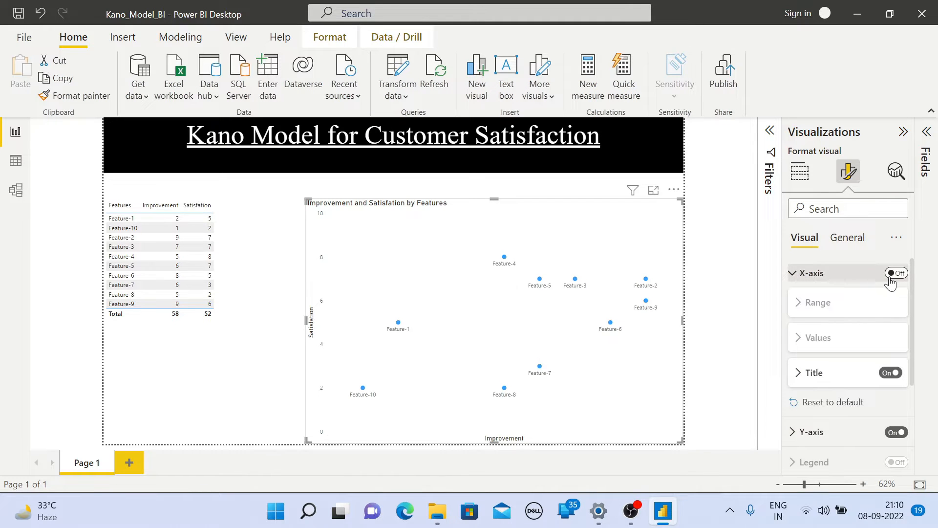
{"action": "left_click", "coordinate": [889, 374]}
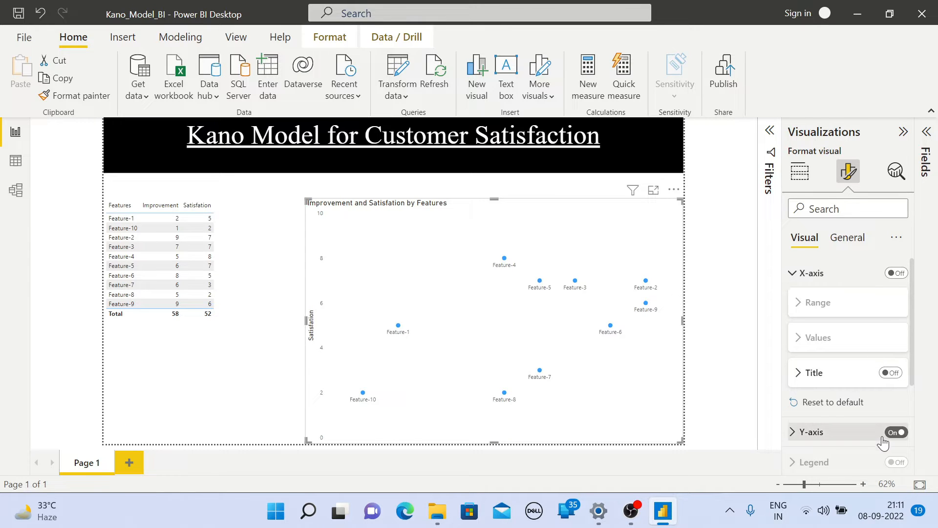
{"action": "left_click", "coordinate": [894, 375]}
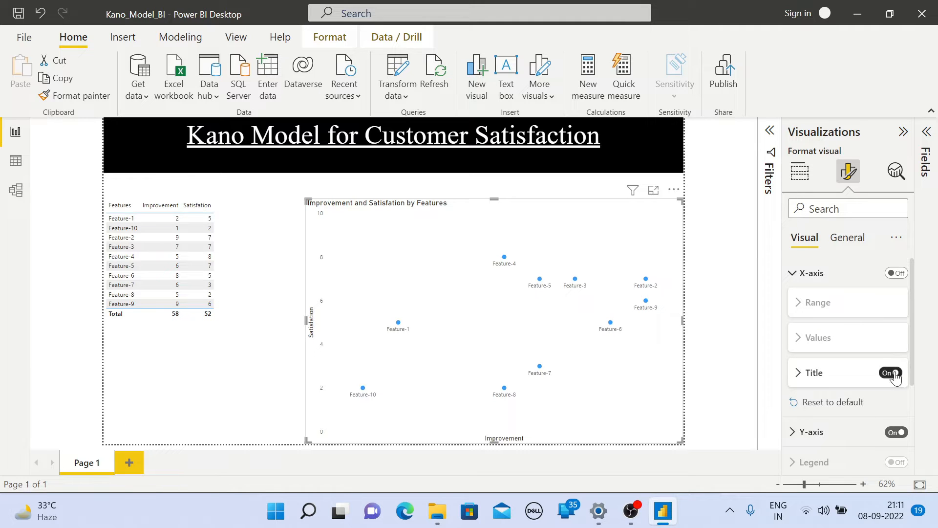
{"action": "left_click", "coordinate": [796, 275]}
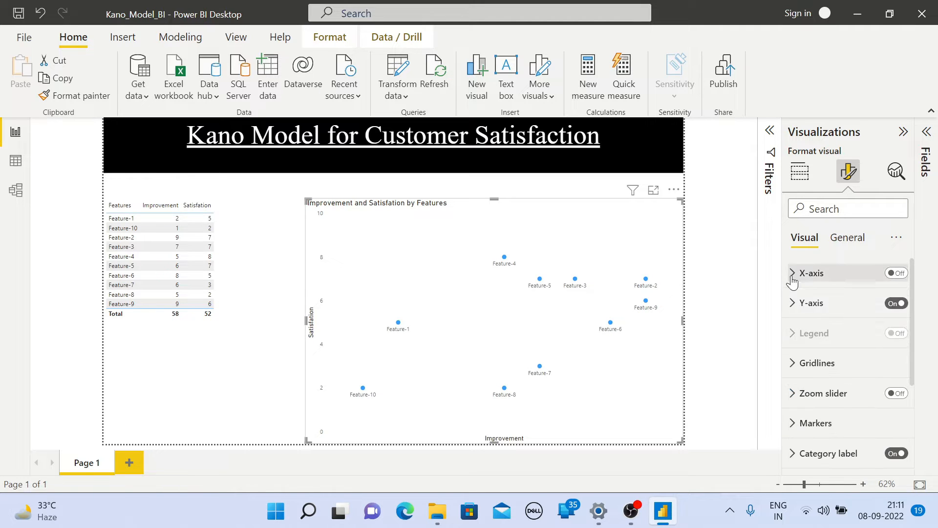
{"action": "left_click", "coordinate": [895, 308]}
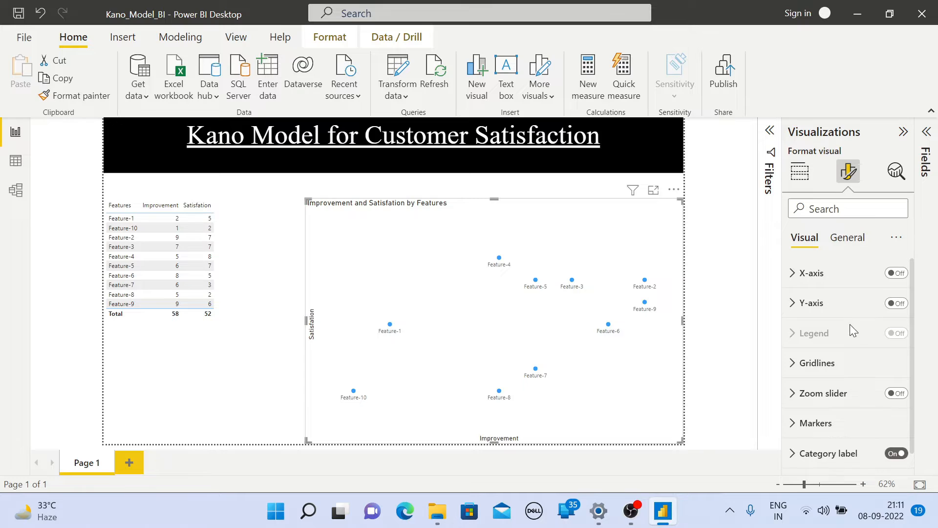
Center the scatter chart's title horizontally
{"action": "scroll", "coordinate": [849, 332], "scroll_direction": "down", "scroll_amount": 1}
{"action": "scroll", "coordinate": [850, 273], "scroll_direction": "up", "scroll_amount": 1}
{"action": "left_click", "coordinate": [856, 237]}
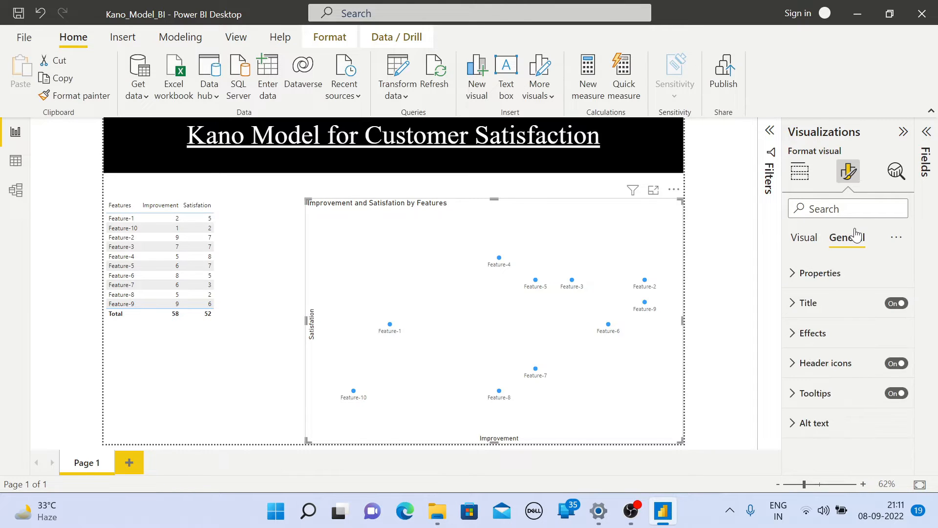
{"action": "left_click", "coordinate": [793, 303]}
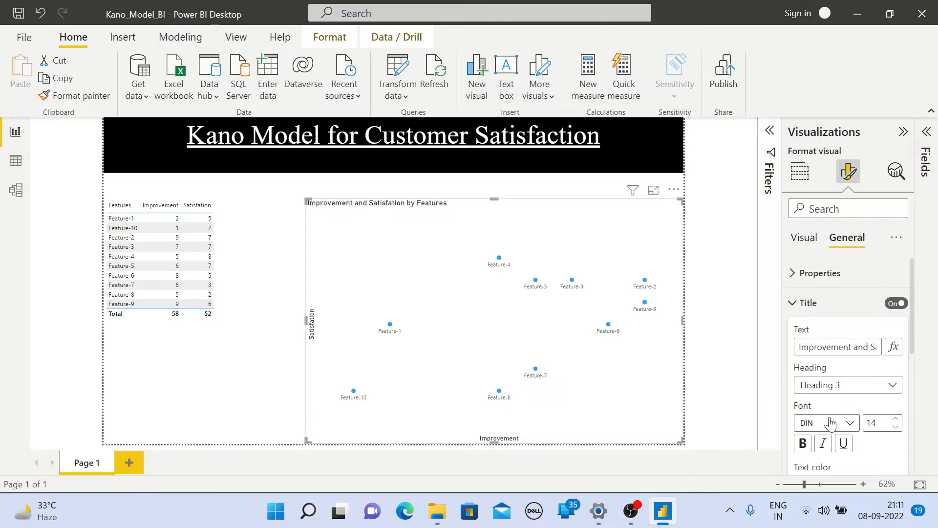
{"action": "scroll", "coordinate": [837, 411], "scroll_direction": "down", "scroll_amount": 2}
{"action": "scroll", "coordinate": [841, 405], "scroll_direction": "down", "scroll_amount": 1}
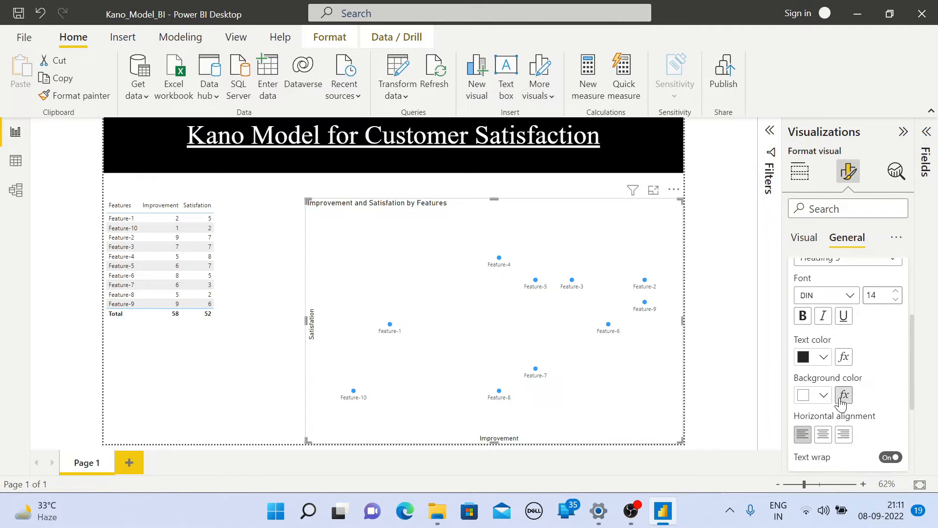
{"action": "left_click", "coordinate": [823, 432]}
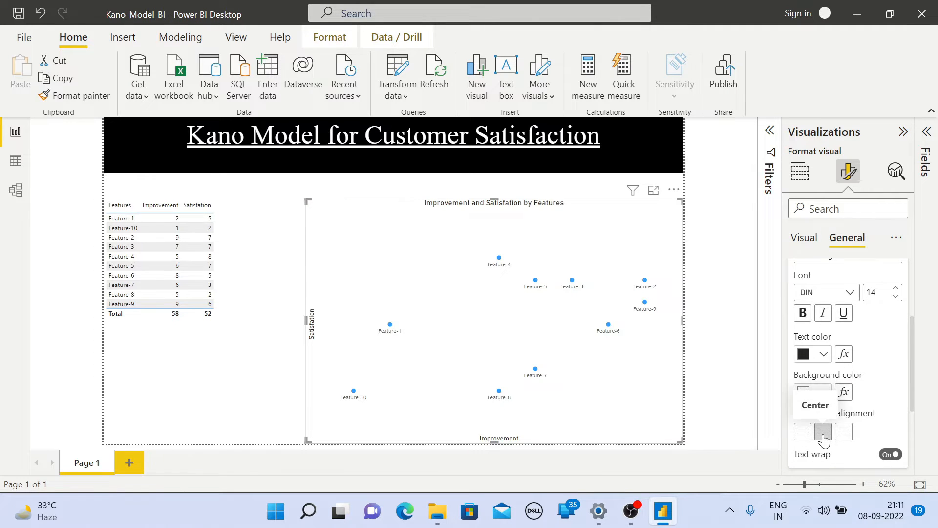
Replace the scatter chart's title text with "Customer Satisfaction Matrix"
{"action": "scroll", "coordinate": [906, 344], "scroll_direction": "up", "scroll_amount": 3}
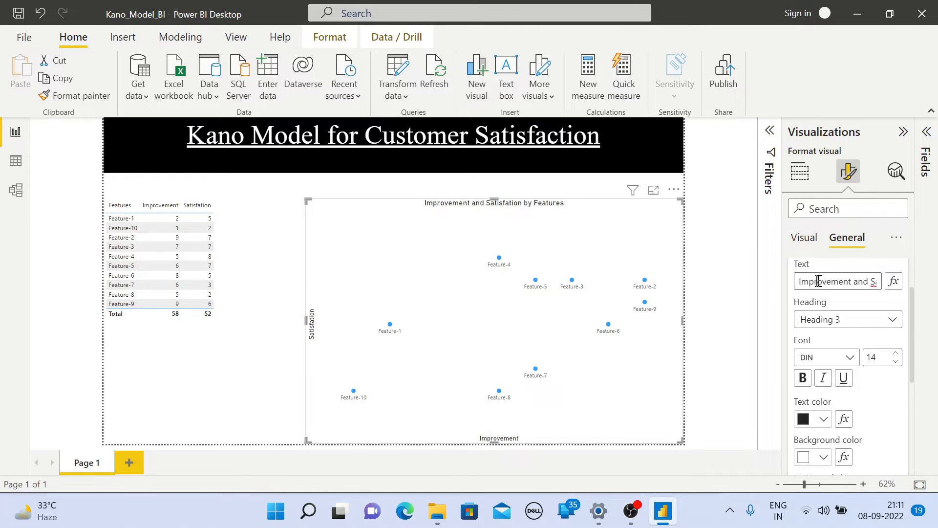
{"action": "left_click", "coordinate": [818, 281]}
{"action": "key", "text": "Delete"}
{"action": "key", "text": "Delete"}
{"action": "key", "text": "Delete"}
{"action": "key", "text": "Delete"}
{"action": "key", "text": "Delete"}
{"action": "key", "text": "Delete"}
{"action": "key", "text": "Delete"}
{"action": "key", "text": "Delete"}
{"action": "key", "text": "Delete"}
{"action": "key", "text": "Delete"}
{"action": "key", "text": "Delete"}
{"action": "key", "text": "Delete"}
{"action": "key", "text": "Delete"}
{"action": "key", "text": "Delete"}
{"action": "key", "text": "Delete"}
{"action": "key", "text": "Delete"}
{"action": "key", "text": "Delete"}
{"action": "key", "text": "Delete"}
{"action": "key", "text": "Delete"}
{"action": "key", "text": "Delete"}
{"action": "key", "text": "BackSpace"}
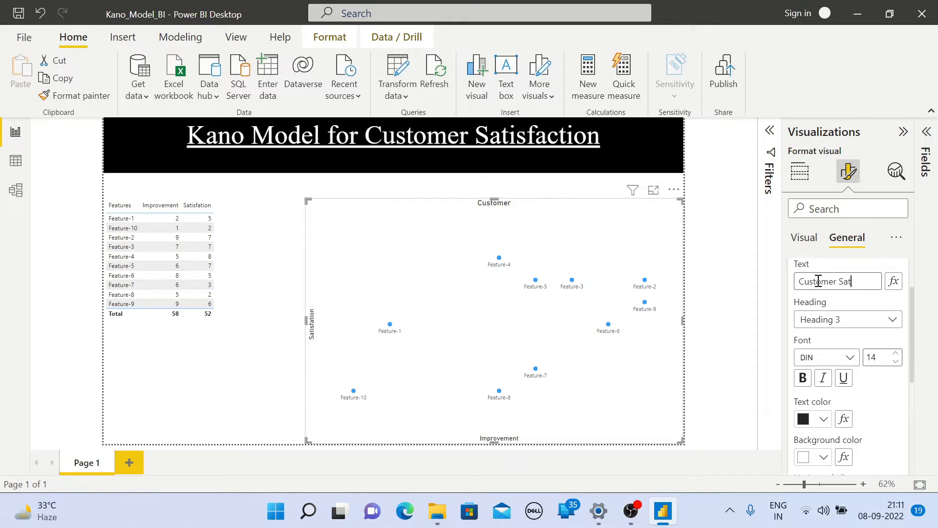
{"action": "type", "text": "ction"}
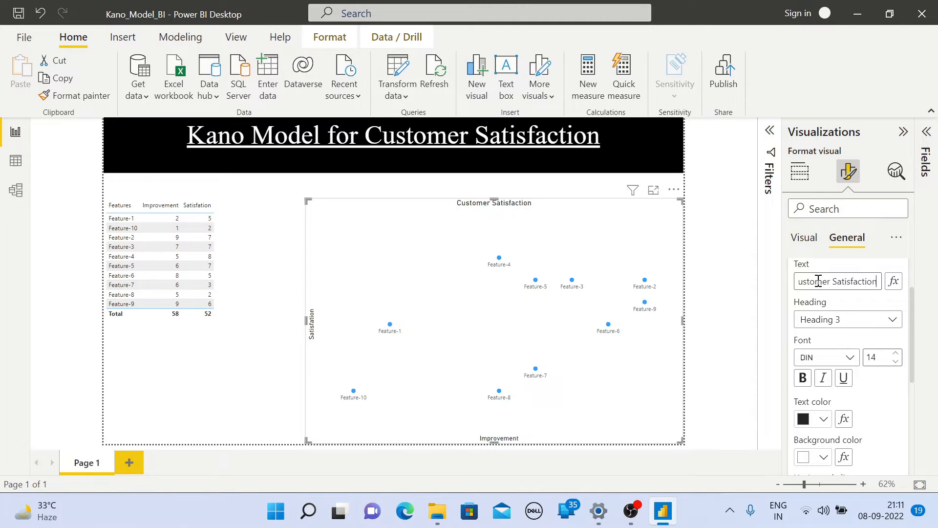
{"action": "type", "text": " Matrix"}
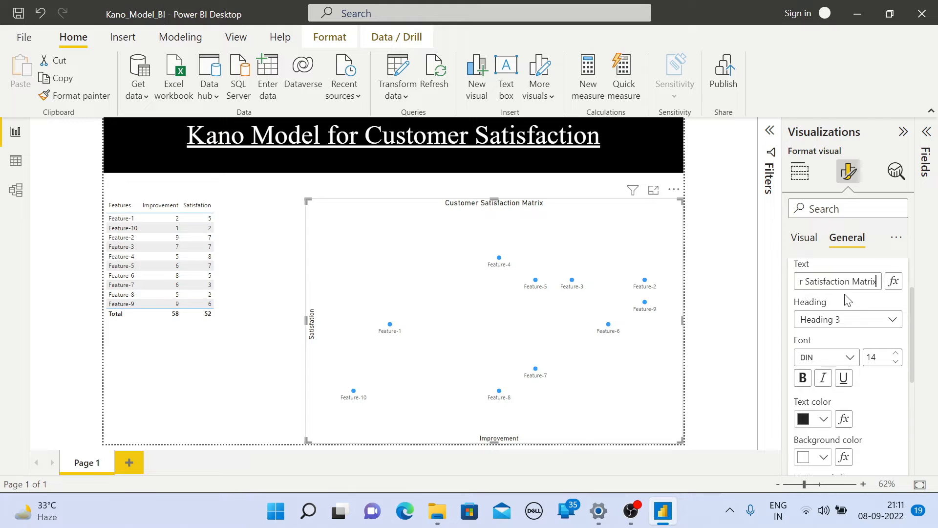
Set the scatter chart title's font size to 21 and underline it
{"action": "left_click", "coordinate": [896, 353]}
{"action": "left_click", "coordinate": [896, 354]}
{"action": "left_click", "coordinate": [896, 353]}
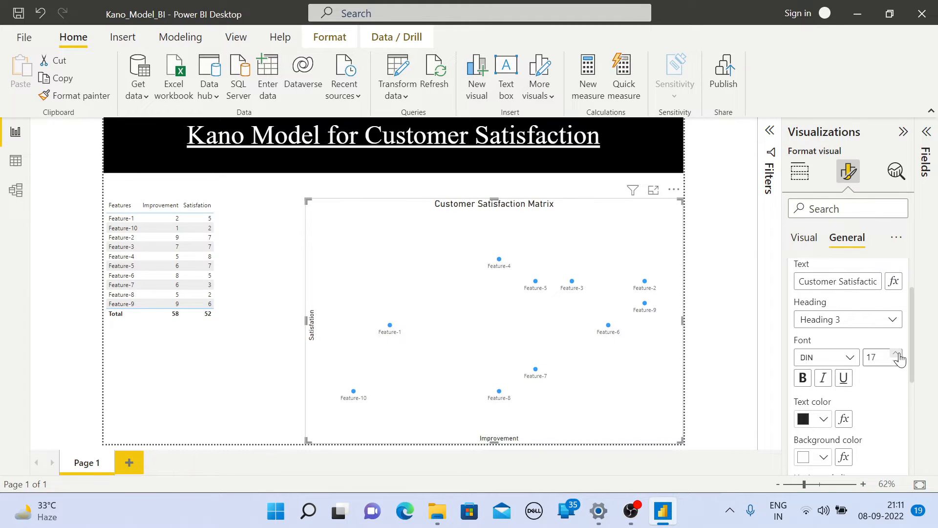
{"action": "left_click", "coordinate": [896, 353]}
{"action": "left_click", "coordinate": [896, 354]}
{"action": "left_click", "coordinate": [897, 354]}
{"action": "left_click", "coordinate": [897, 353]}
{"action": "left_click", "coordinate": [844, 379]}
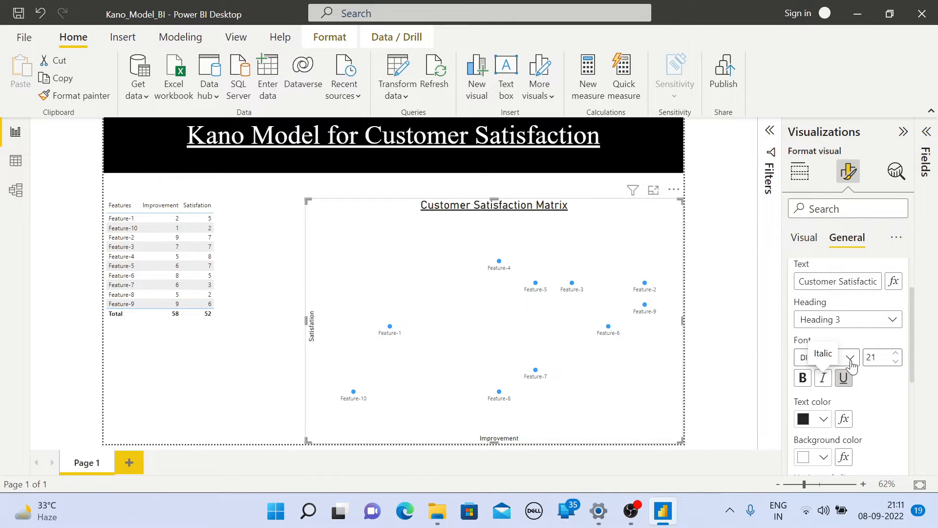
Change the scatter chart title's font to Arial Unicode MS and make it bold
{"action": "left_click", "coordinate": [850, 359]}
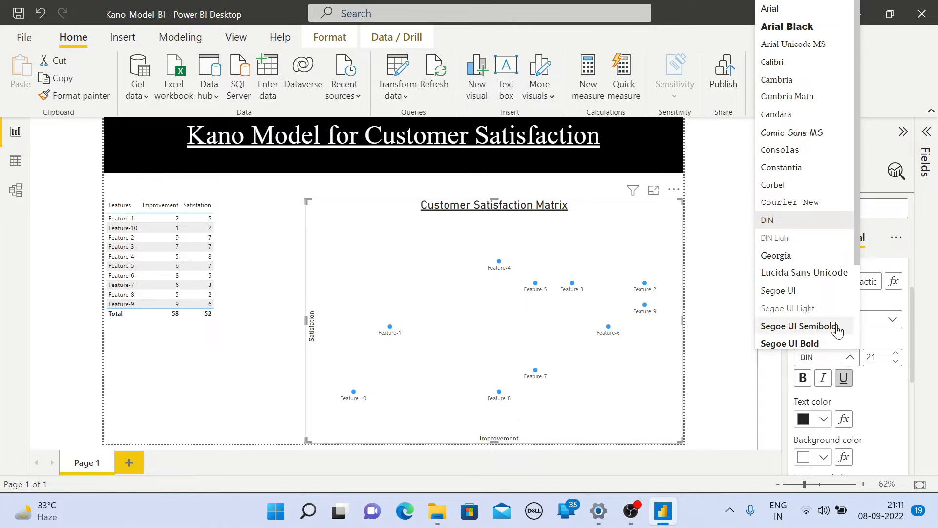
{"action": "left_click", "coordinate": [810, 47]}
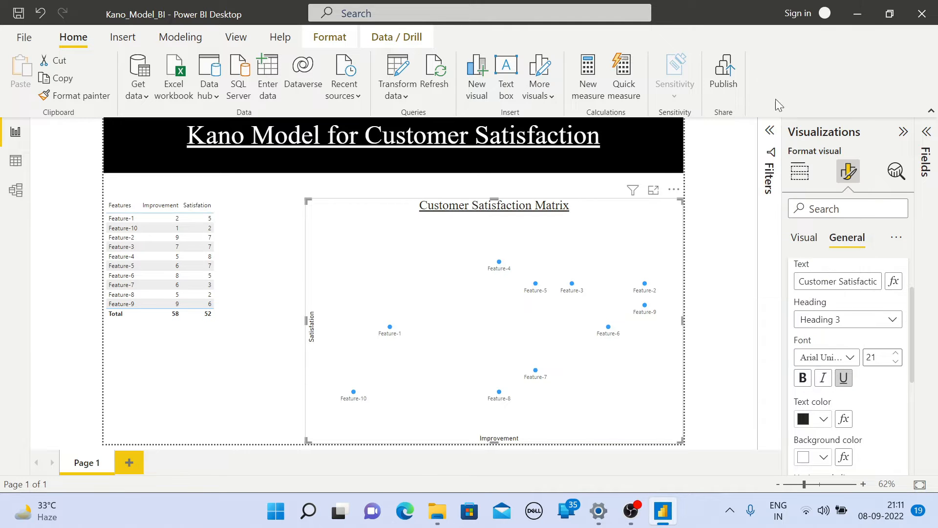
{"action": "left_click", "coordinate": [802, 378]}
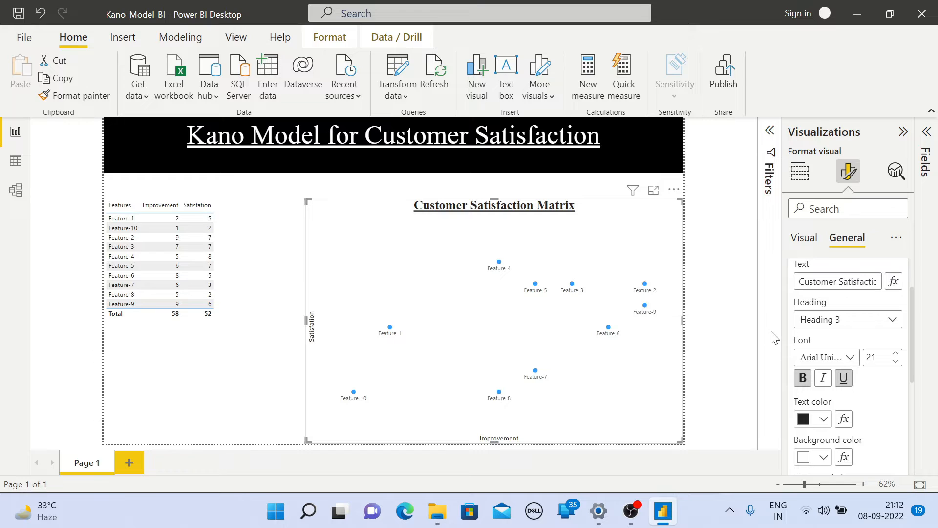
Set the scatter chart title's text color to white and collapse the title settings
{"action": "left_click", "coordinate": [824, 419]}
{"action": "left_click", "coordinate": [719, 356]}
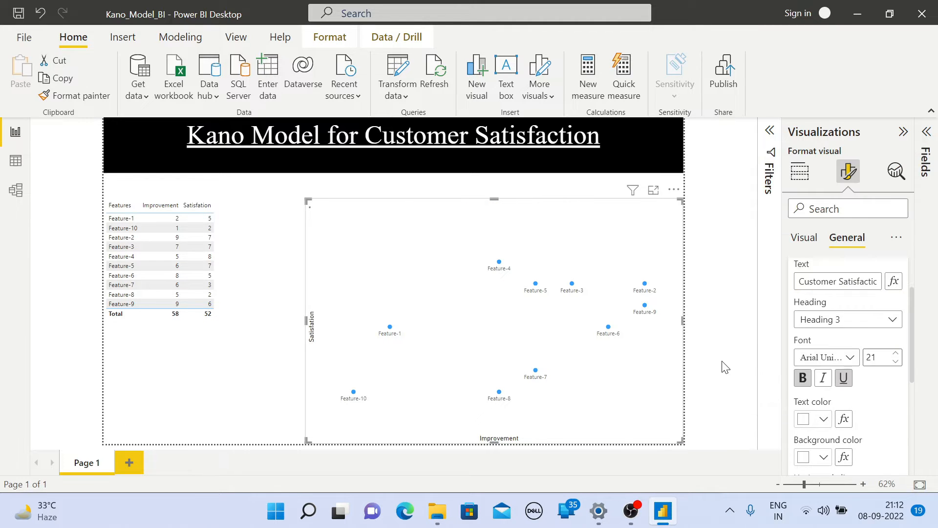
{"action": "scroll", "coordinate": [864, 323], "scroll_direction": "up", "scroll_amount": 3}
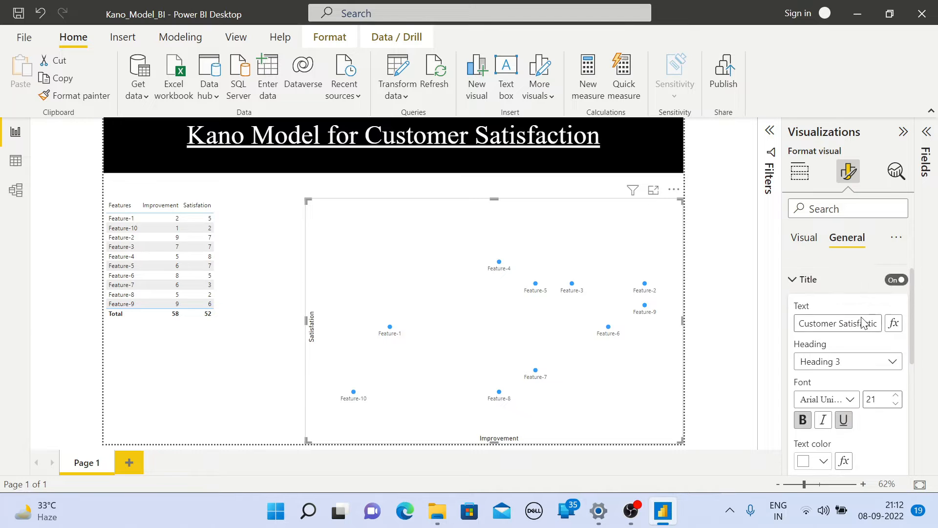
{"action": "left_click", "coordinate": [791, 305]}
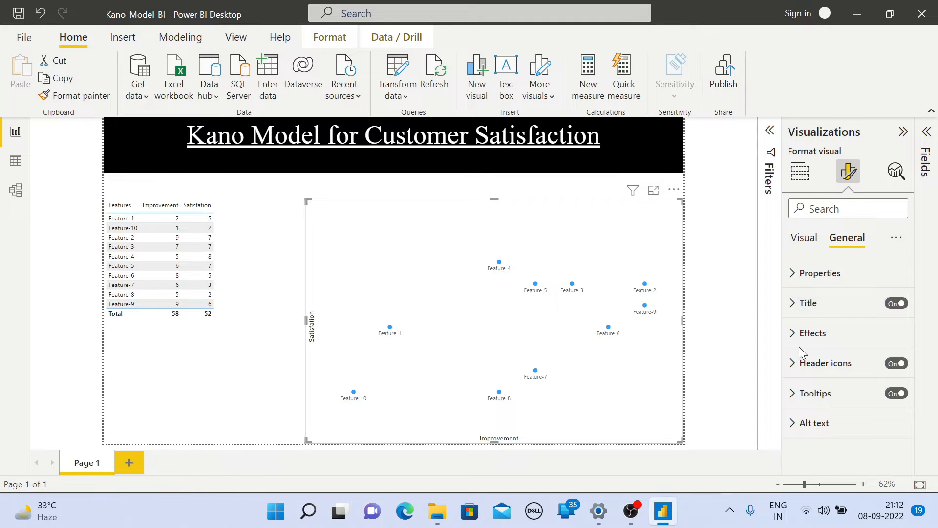
Add an X-axis constant line to the scatter chart from its analytics options
{"action": "left_click", "coordinate": [803, 237]}
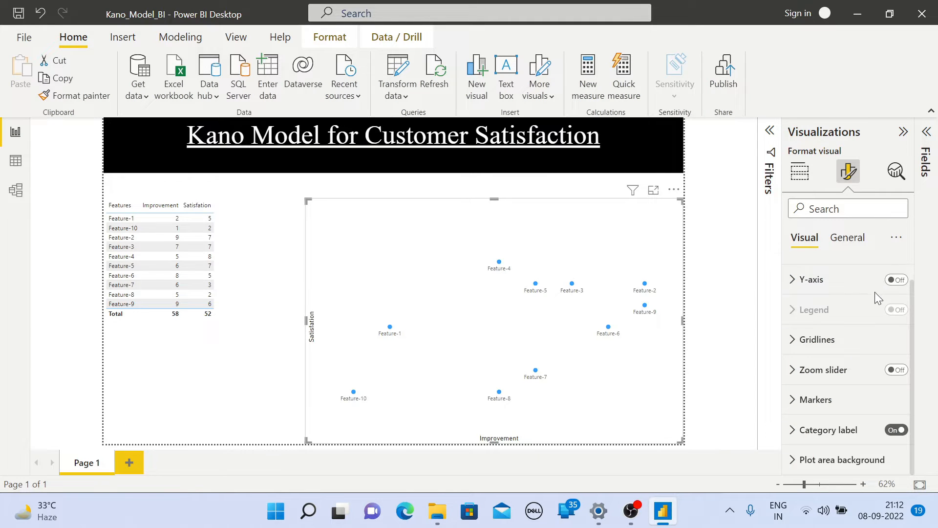
{"action": "left_click", "coordinate": [897, 182]}
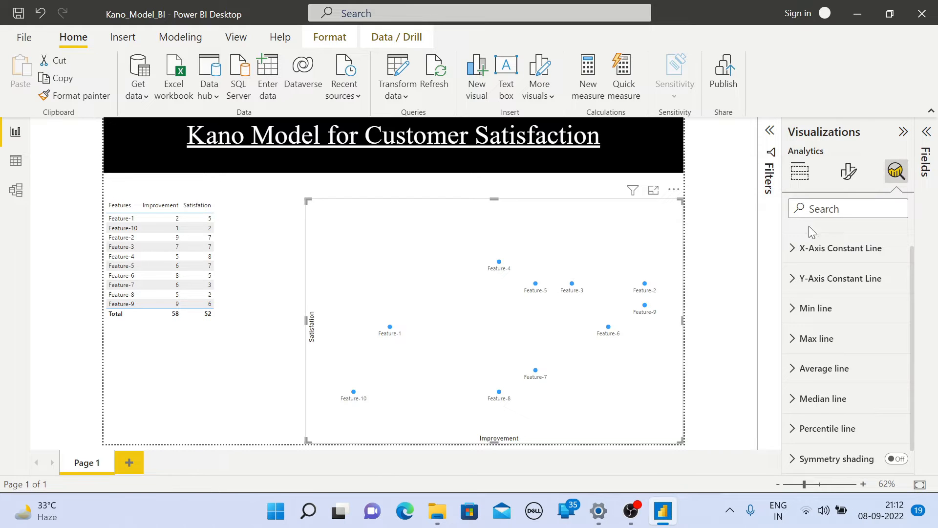
{"action": "scroll", "coordinate": [838, 345], "scroll_direction": "down", "scroll_amount": 1}
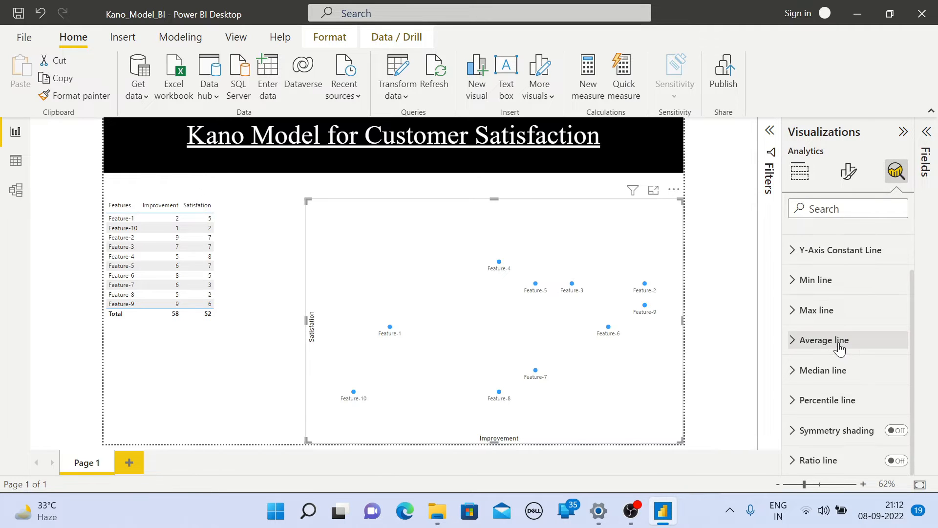
{"action": "scroll", "coordinate": [839, 348], "scroll_direction": "up", "scroll_amount": 2}
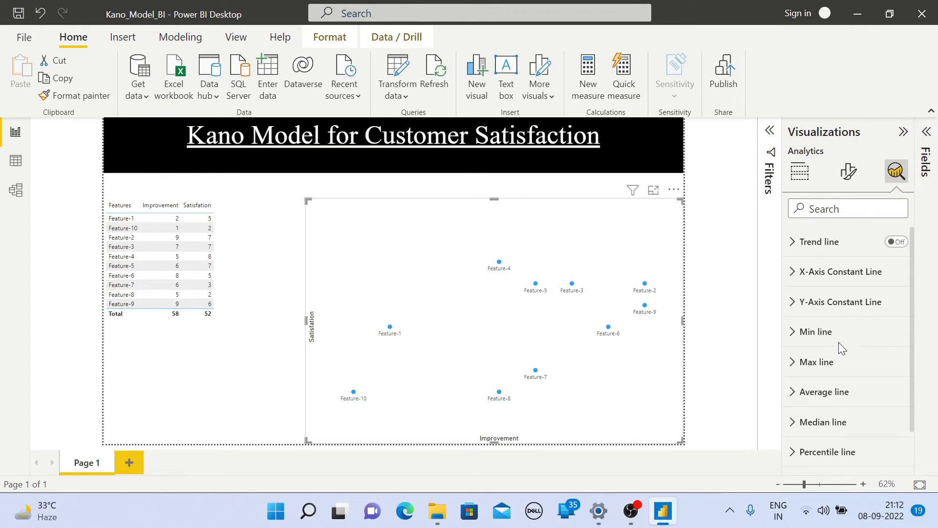
{"action": "left_click", "coordinate": [792, 282]}
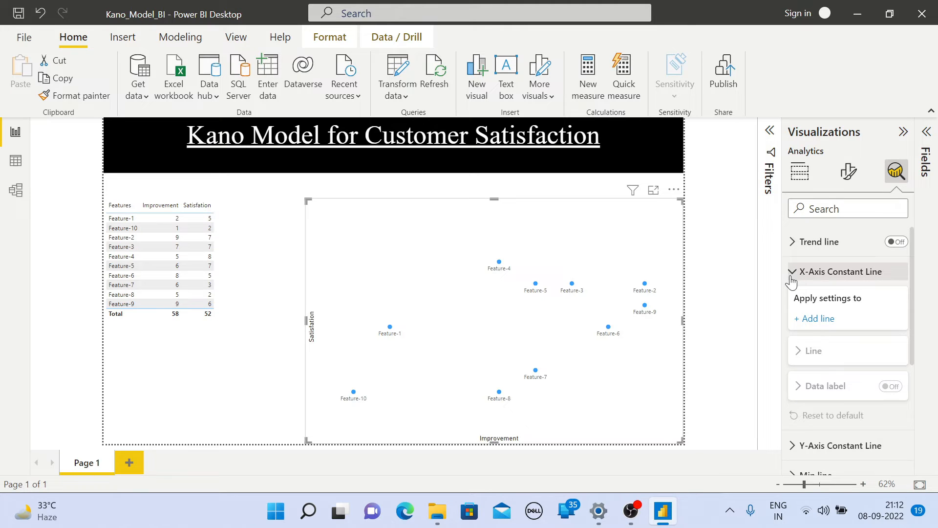
{"action": "left_click", "coordinate": [819, 320]}
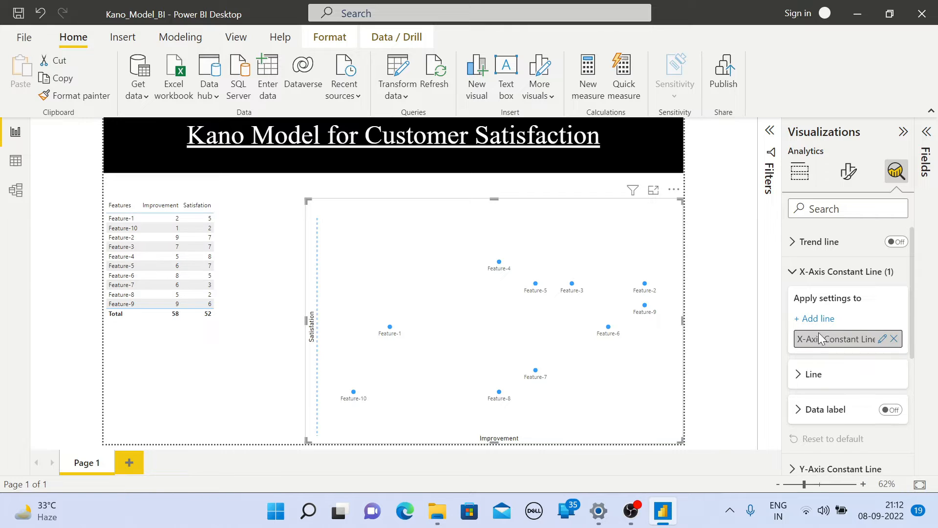
Rename the new X-axis constant line as "X-Axis"
{"action": "double_click", "coordinate": [823, 337]}
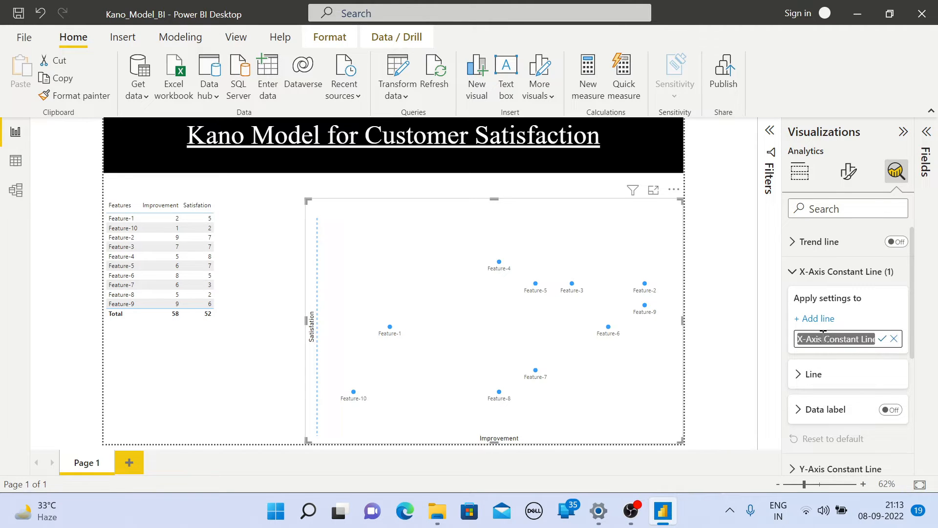
{"action": "left_click_drag", "start_coordinate": [824, 337], "coordinate": [908, 341]}
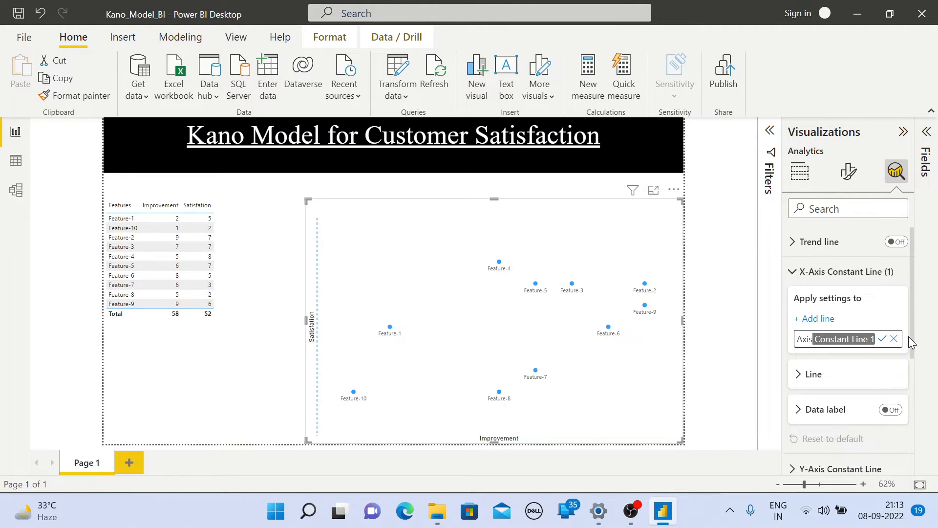
{"action": "key", "text": "BackSpace"}
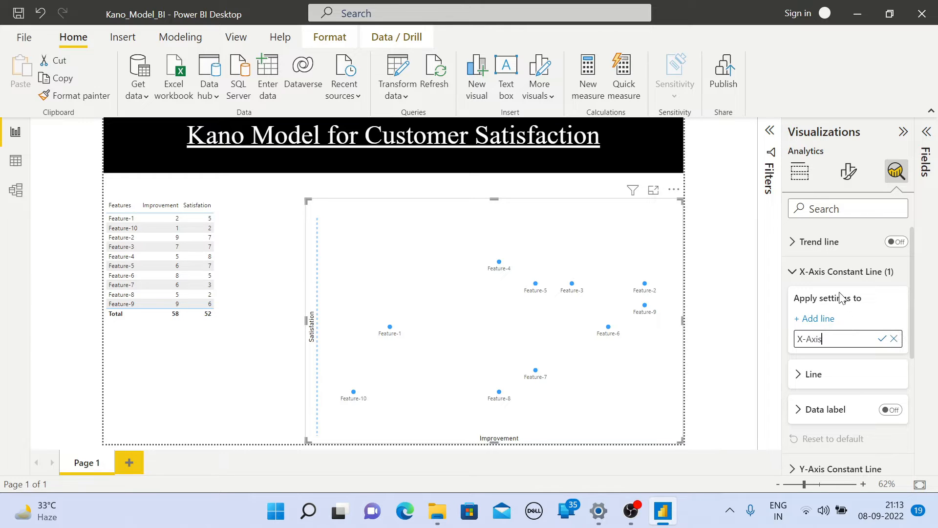
{"action": "scroll", "coordinate": [845, 305], "scroll_direction": "down", "scroll_amount": 1}
{"action": "scroll", "coordinate": [849, 316], "scroll_direction": "down", "scroll_amount": 1}
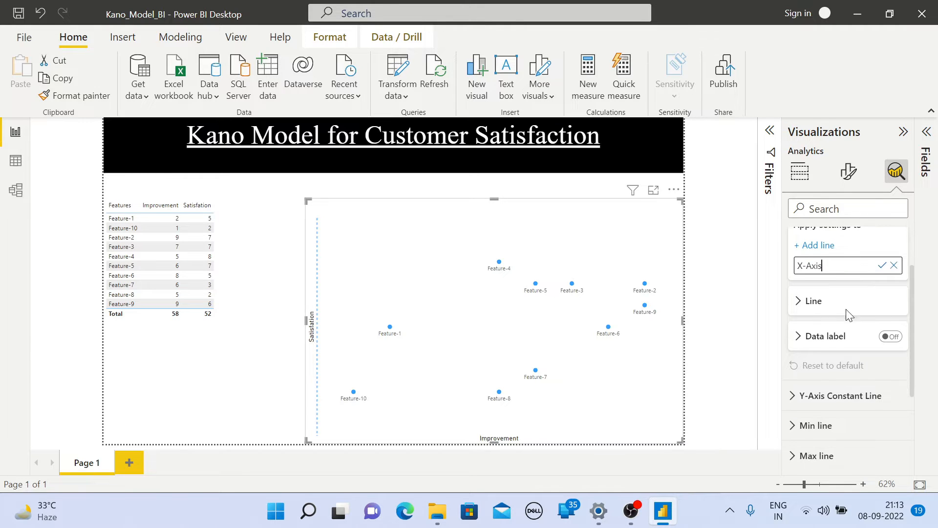
{"action": "left_click", "coordinate": [883, 265]}
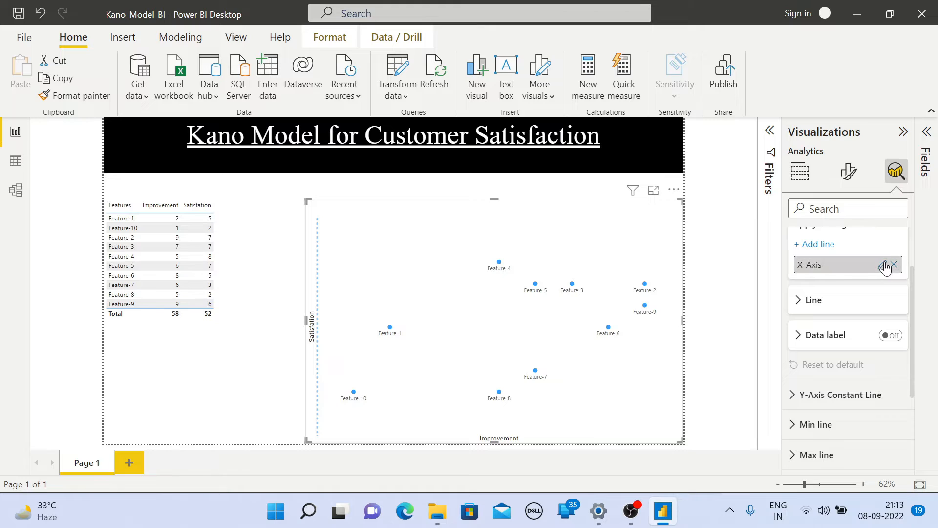
Set the X-axis constant line's color to black and its value to 5
{"action": "left_click", "coordinate": [804, 301]}
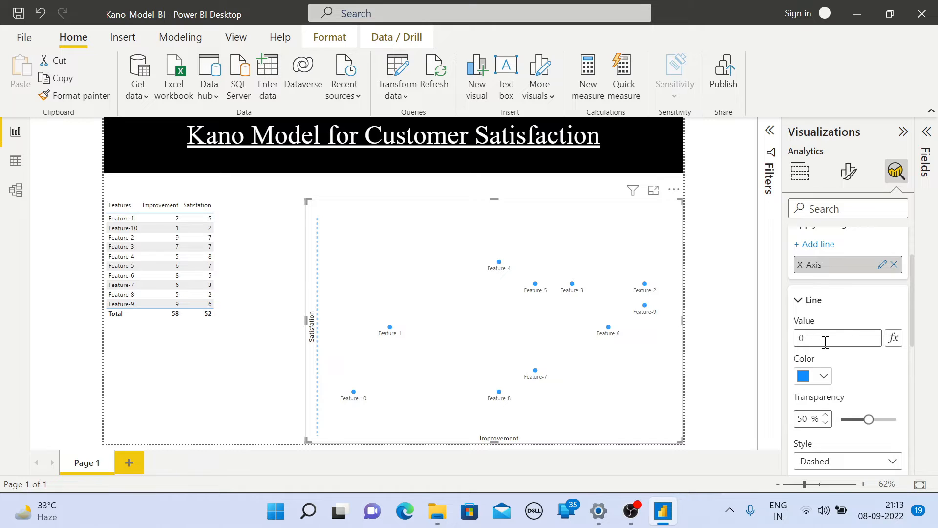
{"action": "left_click", "coordinate": [825, 377]}
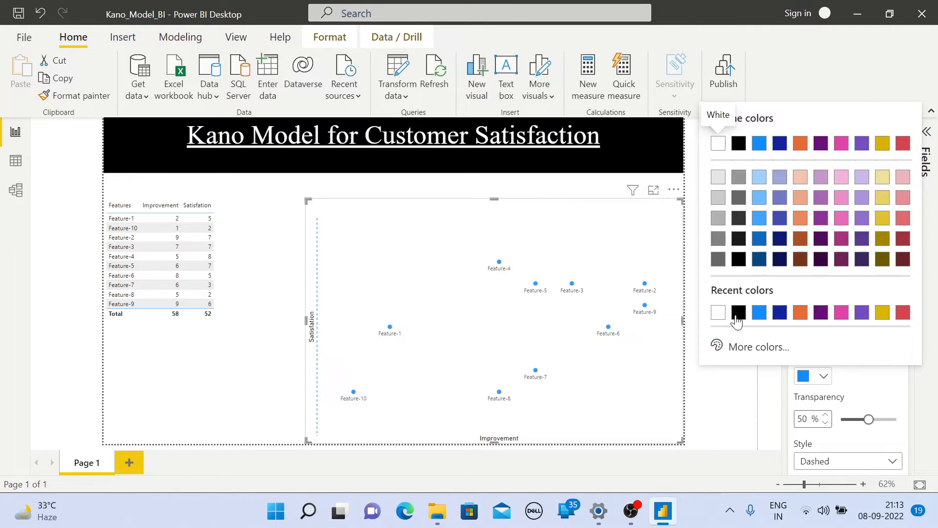
{"action": "left_click", "coordinate": [737, 316]}
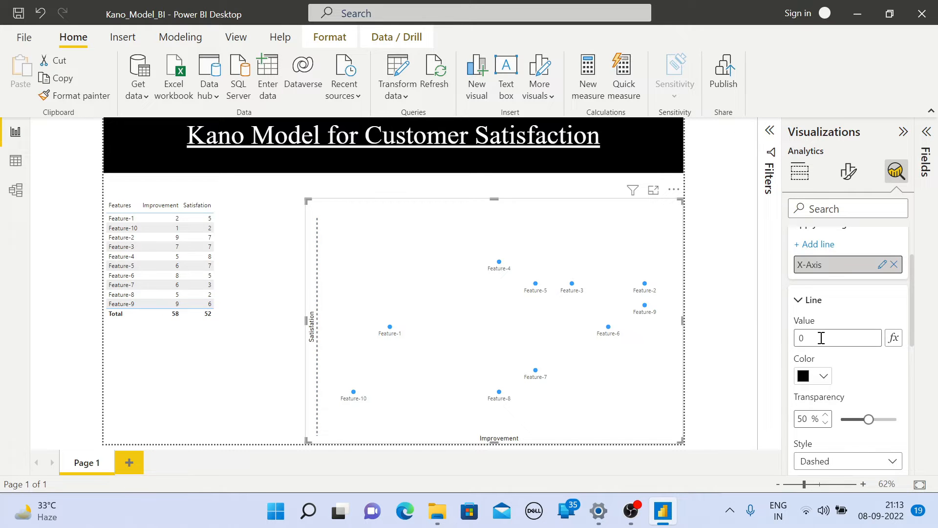
{"action": "left_click", "coordinate": [803, 337]}
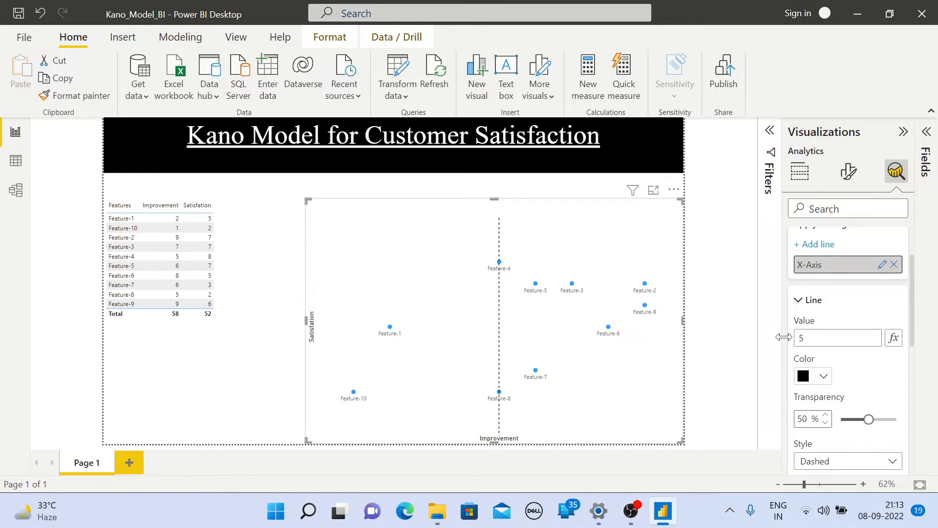
Change the X-axis constant line's style to Solid
{"action": "scroll", "coordinate": [872, 379], "scroll_direction": "down", "scroll_amount": 1}
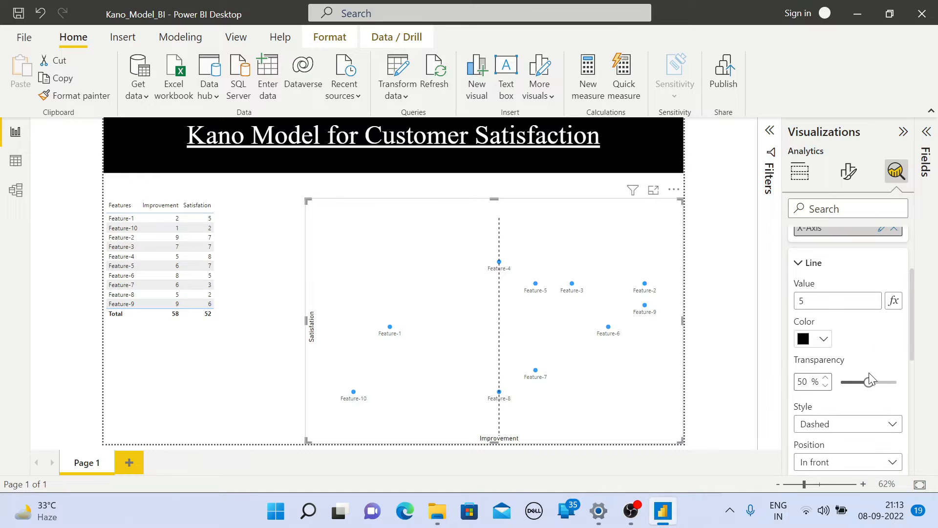
{"action": "left_click", "coordinate": [873, 423]}
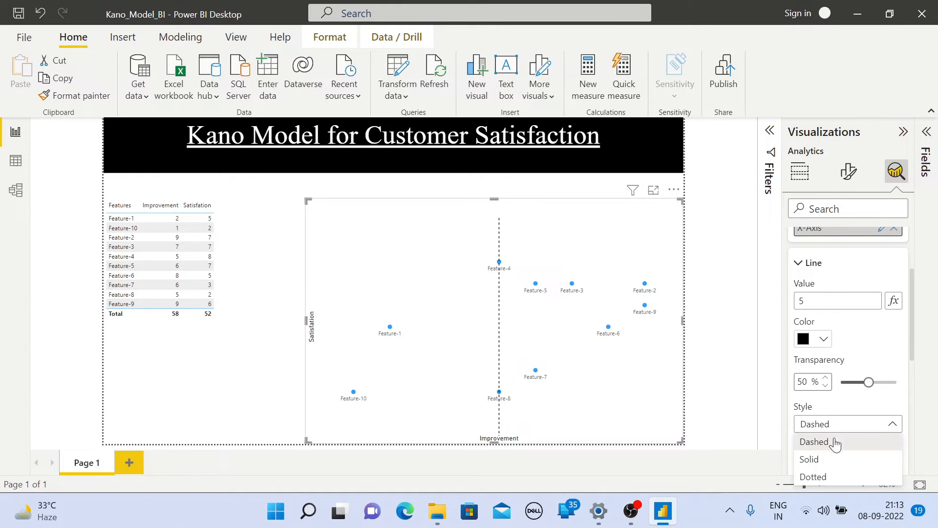
{"action": "left_click", "coordinate": [816, 459]}
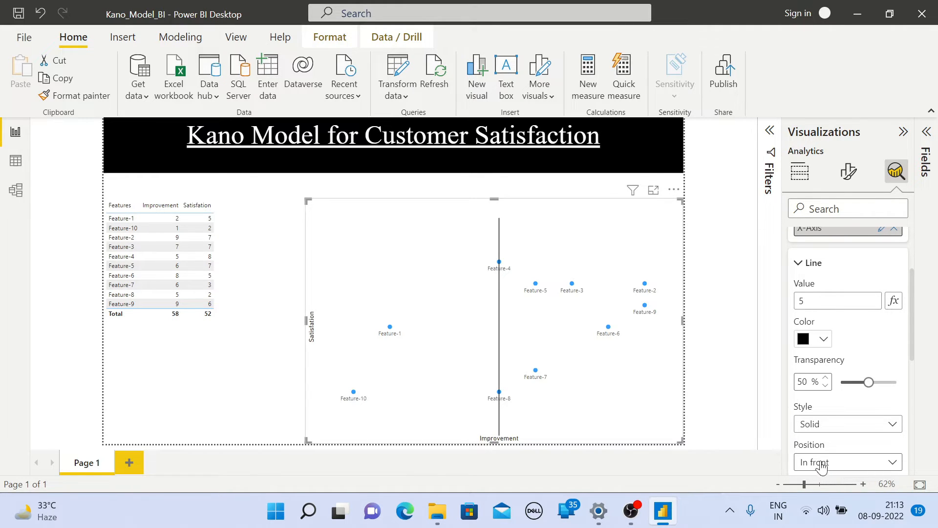
Try out the data label on the X-axis constant line, and turn it off again
{"action": "scroll", "coordinate": [872, 350], "scroll_direction": "down", "scroll_amount": 3}
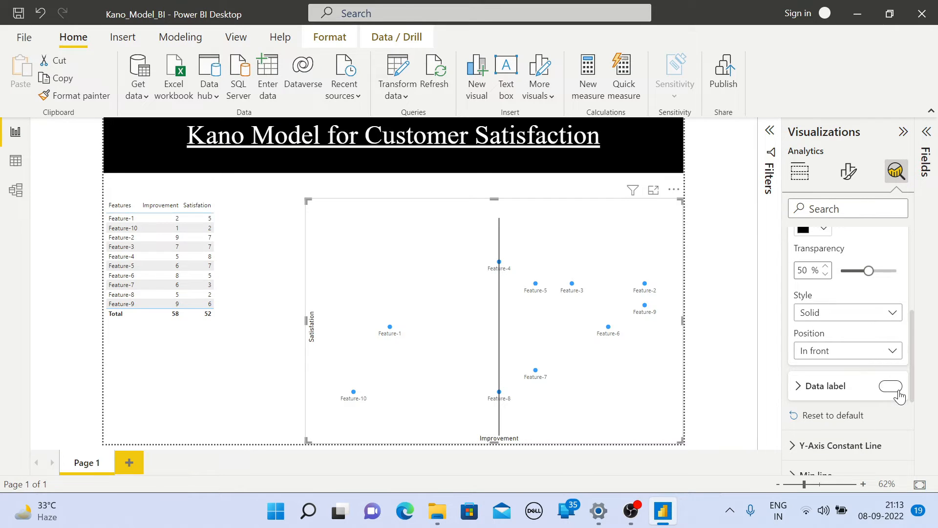
{"action": "left_click", "coordinate": [892, 386]}
{"action": "scroll", "coordinate": [864, 381], "scroll_direction": "up", "scroll_amount": 4}
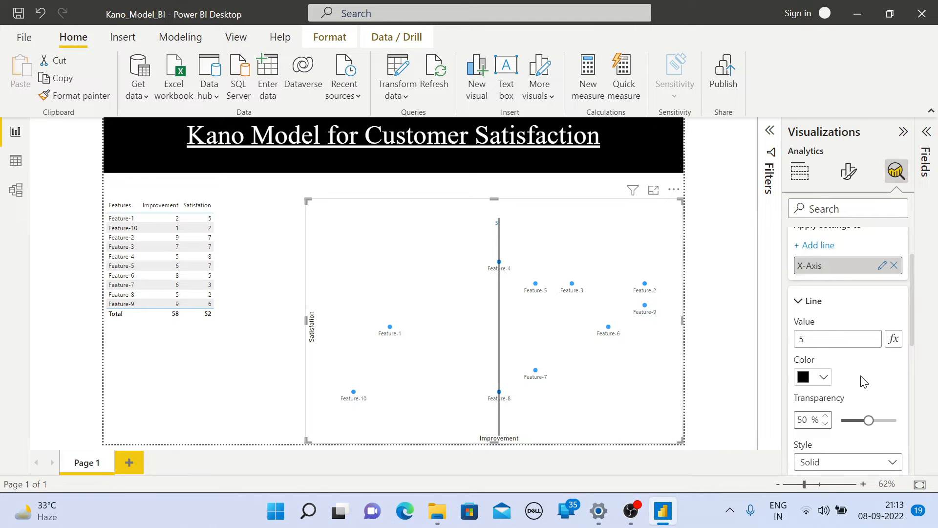
{"action": "scroll", "coordinate": [864, 382], "scroll_direction": "down", "scroll_amount": 2}
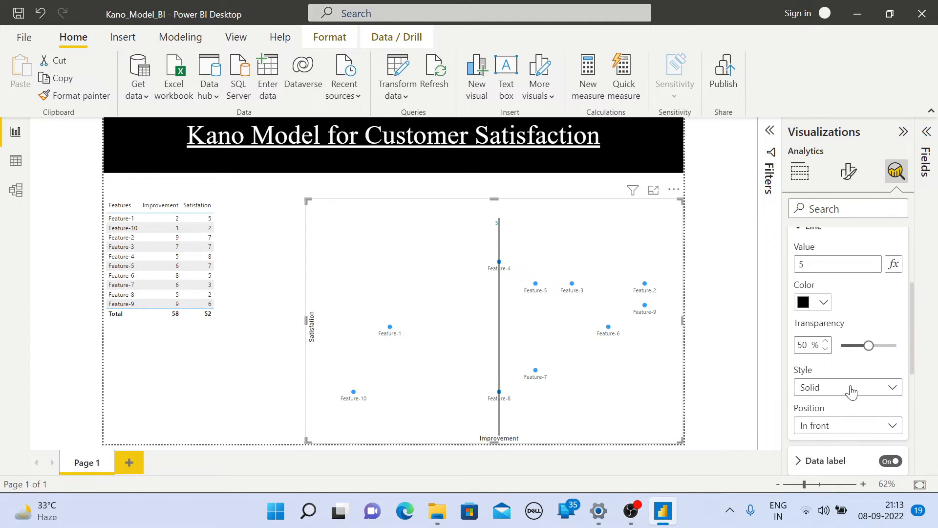
{"action": "scroll", "coordinate": [851, 391], "scroll_direction": "down", "scroll_amount": 2}
{"action": "left_click", "coordinate": [890, 390]}
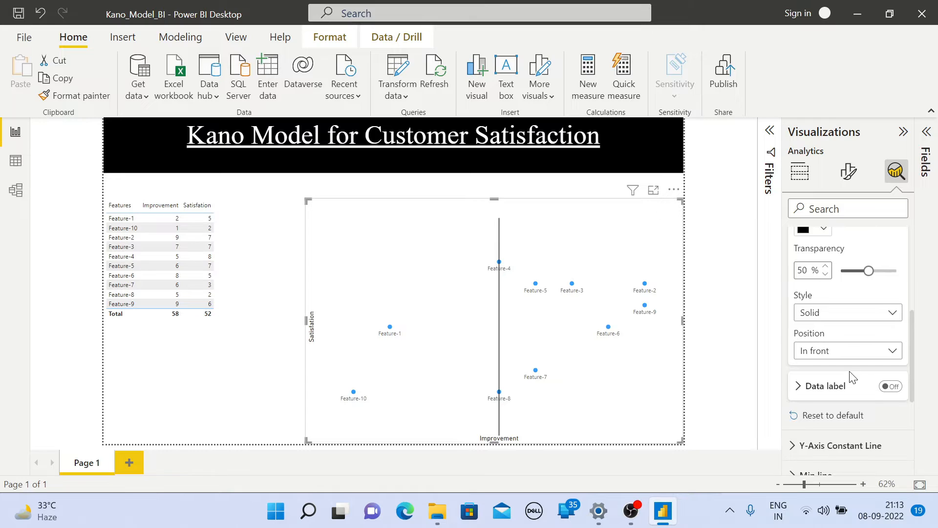
Add a Y-axis constant line to the scatter chart
{"action": "scroll", "coordinate": [852, 377], "scroll_direction": "down", "scroll_amount": 1}
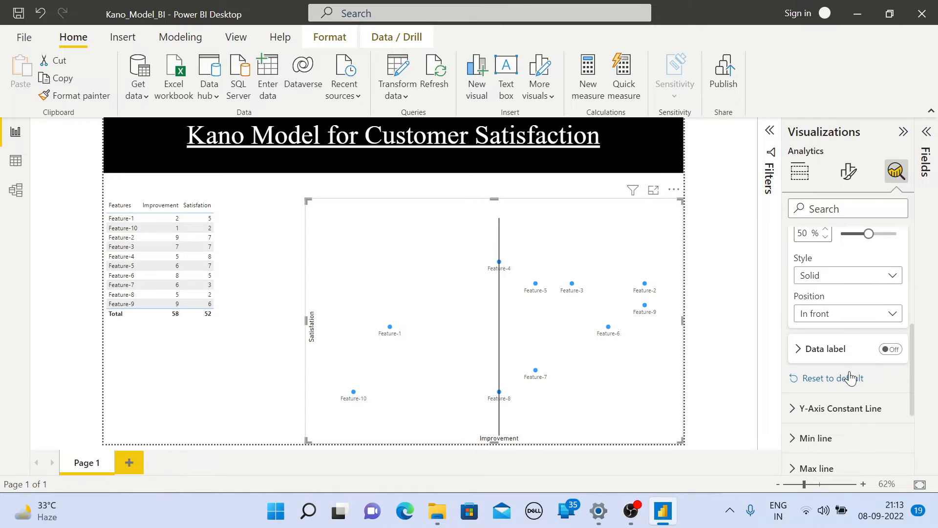
{"action": "left_click", "coordinate": [794, 409]}
{"action": "scroll", "coordinate": [807, 385], "scroll_direction": "down", "scroll_amount": 3}
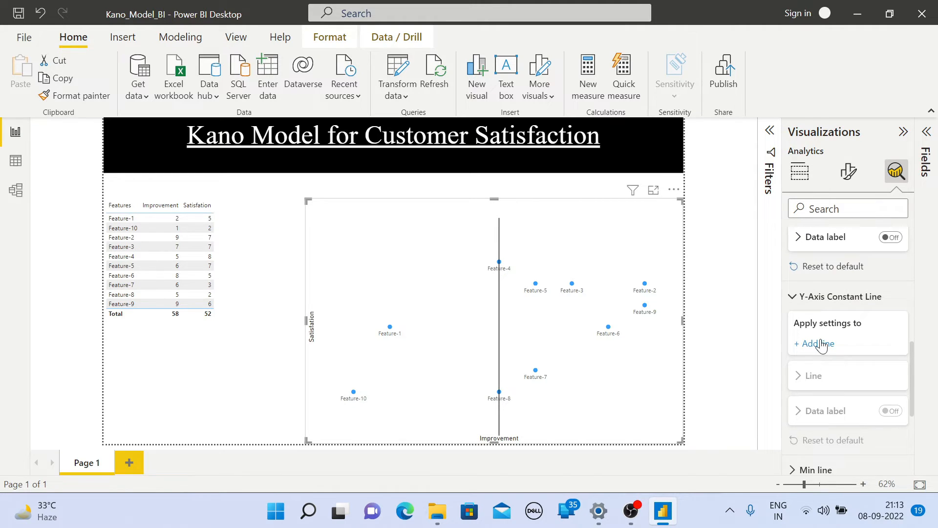
{"action": "left_click", "coordinate": [819, 343]}
Rename the new Y-axis constant line as "Y-Axis"
{"action": "double_click", "coordinate": [825, 364]}
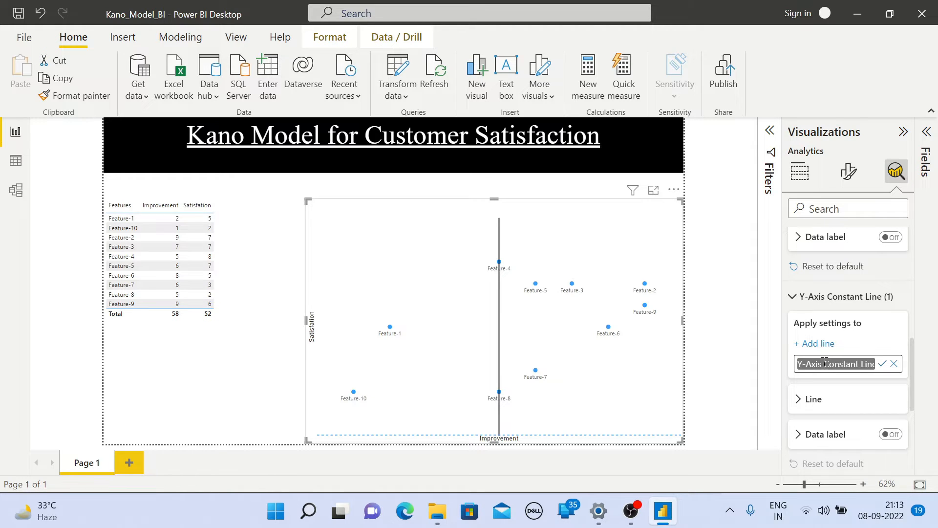
{"action": "left_click", "coordinate": [825, 364]}
{"action": "left_click_drag", "start_coordinate": [824, 364], "coordinate": [897, 364]}
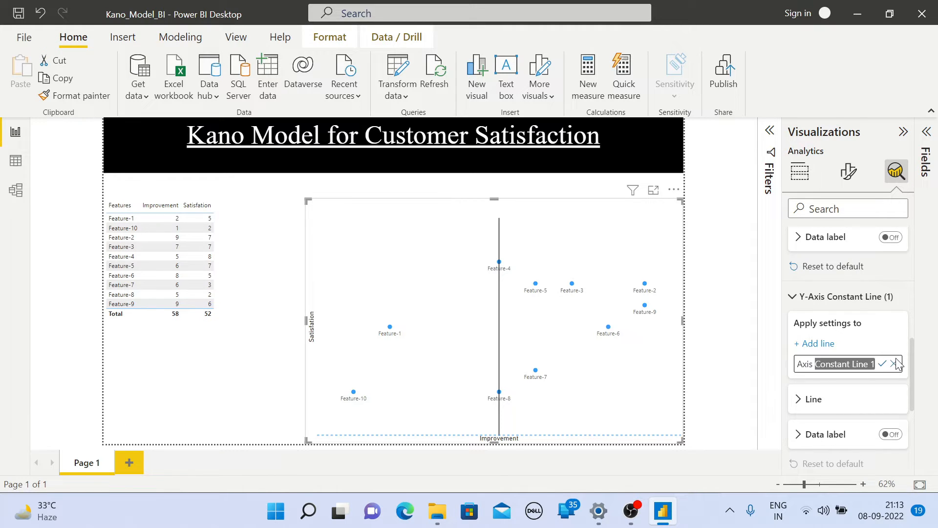
{"action": "key", "text": "BackSpace"}
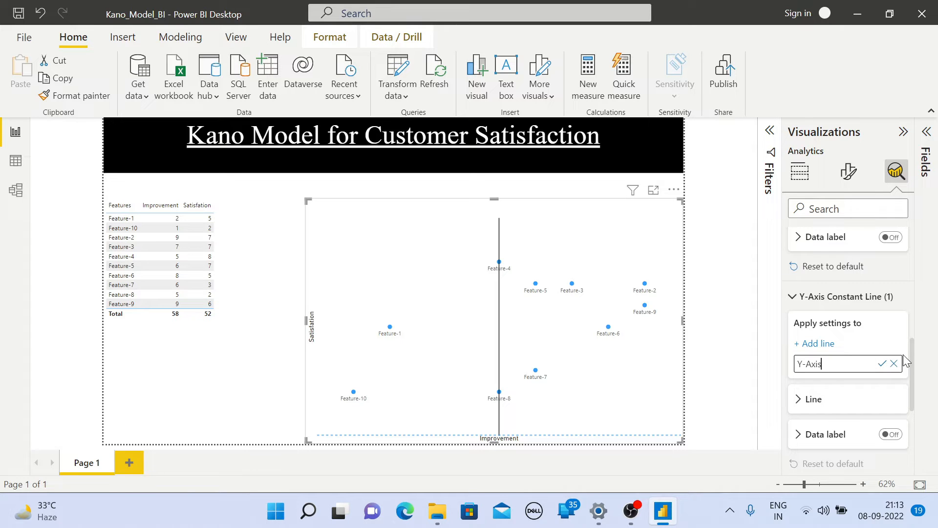
{"action": "scroll", "coordinate": [855, 371], "scroll_direction": "down", "scroll_amount": 1}
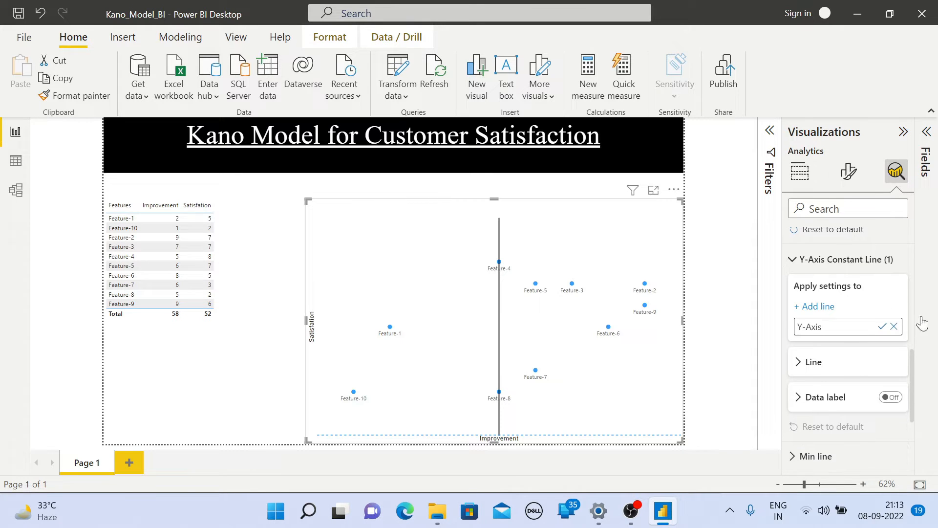
{"action": "left_click", "coordinate": [884, 327]}
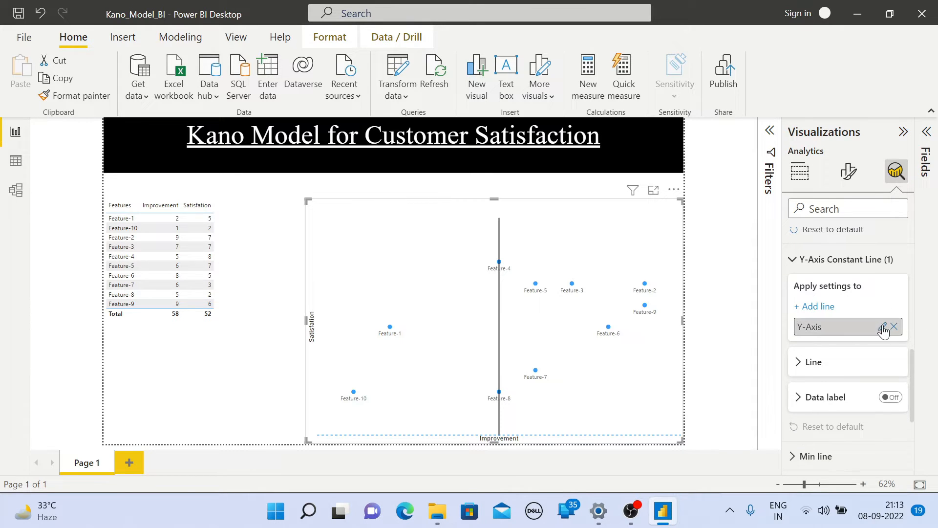
Set the Y-axis constant line's value to 5 and its color to black
{"action": "left_click", "coordinate": [799, 372]}
{"action": "left_click", "coordinate": [814, 400]}
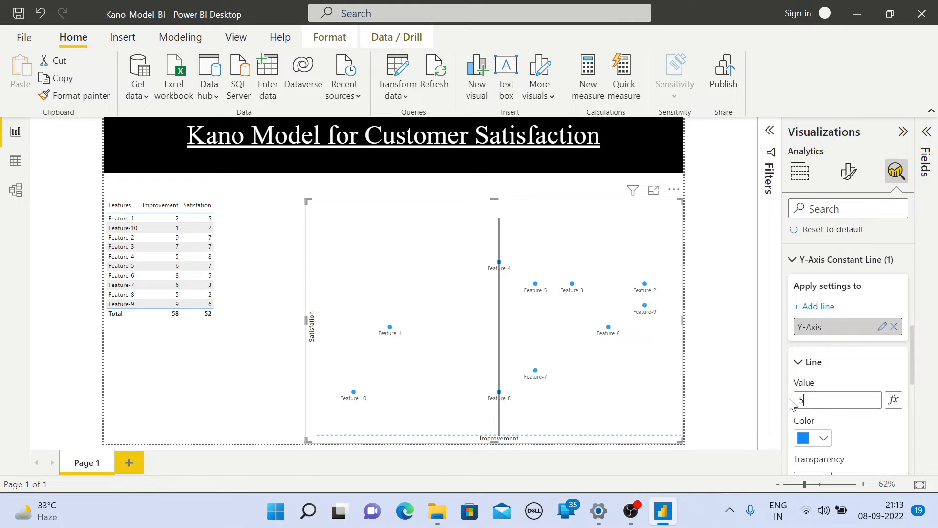
{"action": "left_click", "coordinate": [824, 437]}
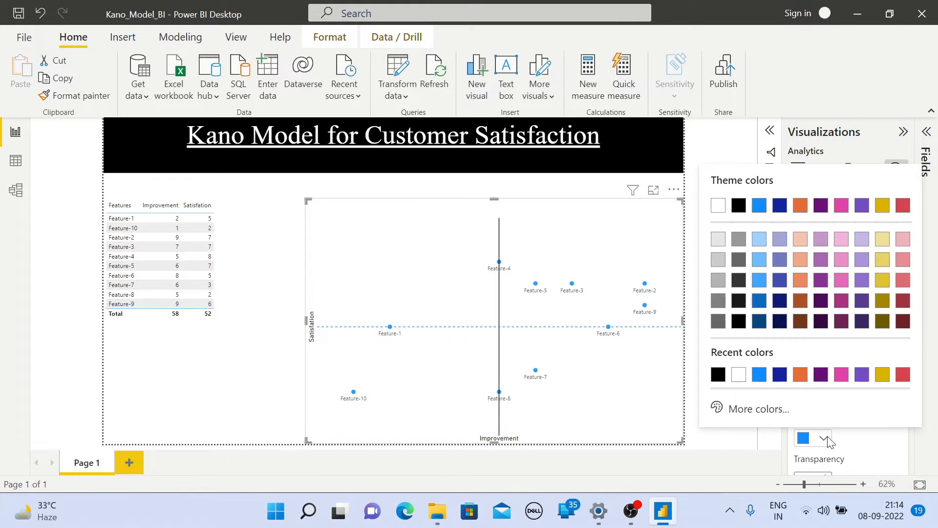
{"action": "left_click", "coordinate": [722, 379]}
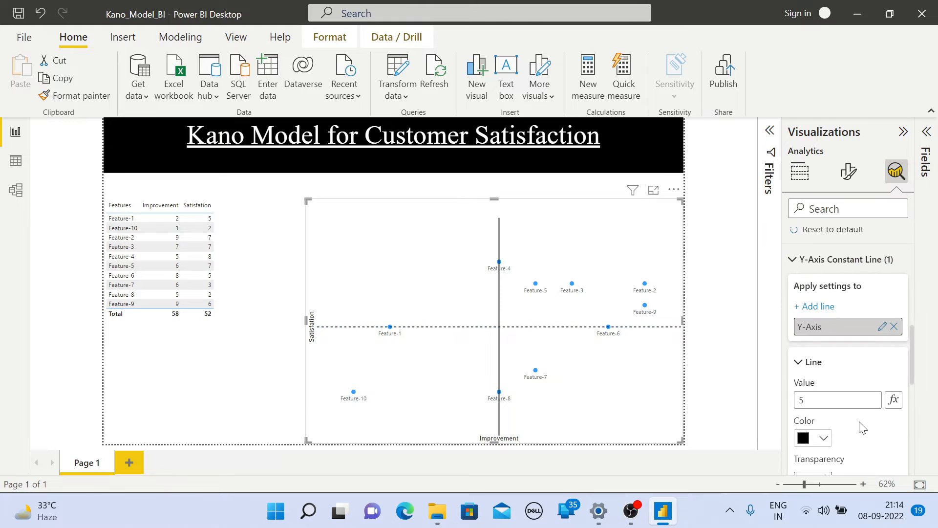
Change the Y-axis constant line's style to Solid
{"action": "scroll", "coordinate": [862, 428], "scroll_direction": "down", "scroll_amount": 3}
{"action": "left_click", "coordinate": [855, 411]}
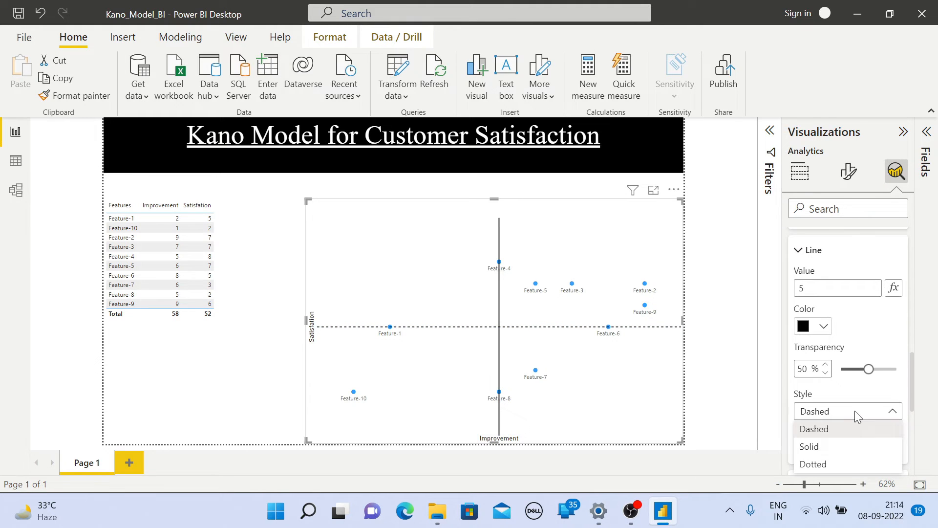
{"action": "left_click", "coordinate": [844, 446]}
{"action": "scroll", "coordinate": [865, 390], "scroll_direction": "down", "scroll_amount": 3}
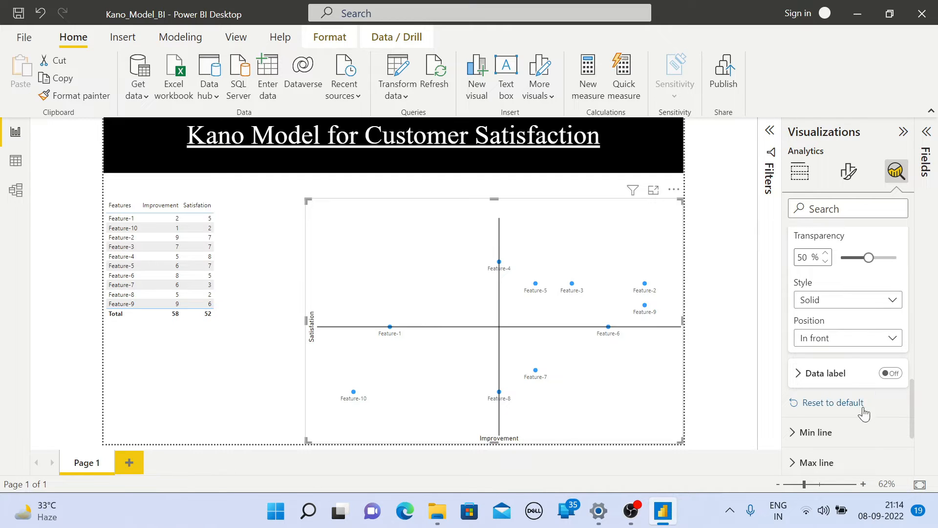
{"action": "scroll", "coordinate": [887, 397], "scroll_direction": "down", "scroll_amount": 3}
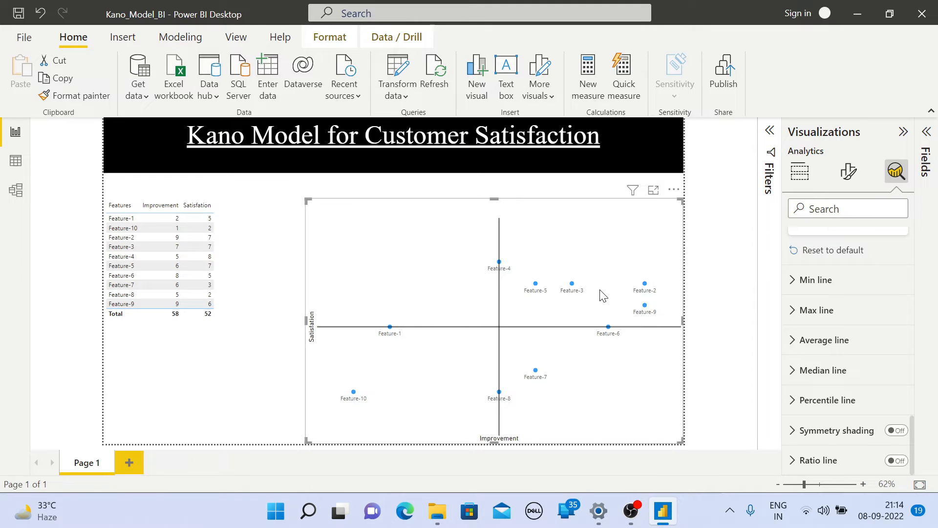
{"action": "scroll", "coordinate": [876, 274], "scroll_direction": "up", "scroll_amount": 5}
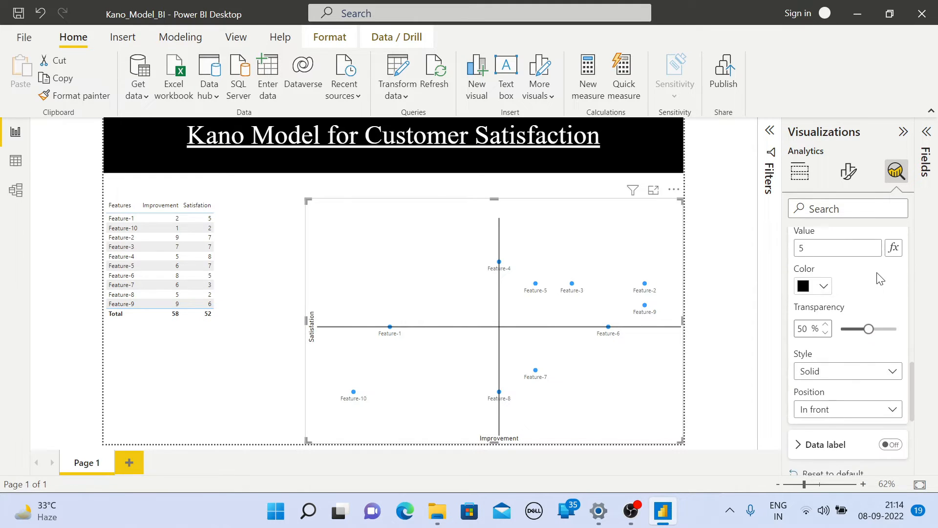
{"action": "scroll", "coordinate": [880, 278], "scroll_direction": "down", "scroll_amount": 6}
{"action": "scroll", "coordinate": [879, 277], "scroll_direction": "up", "scroll_amount": 5}
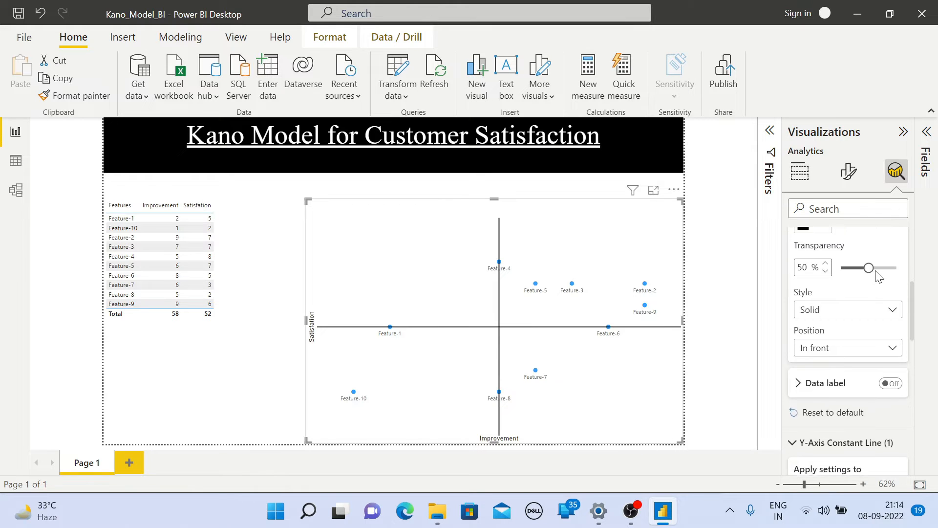